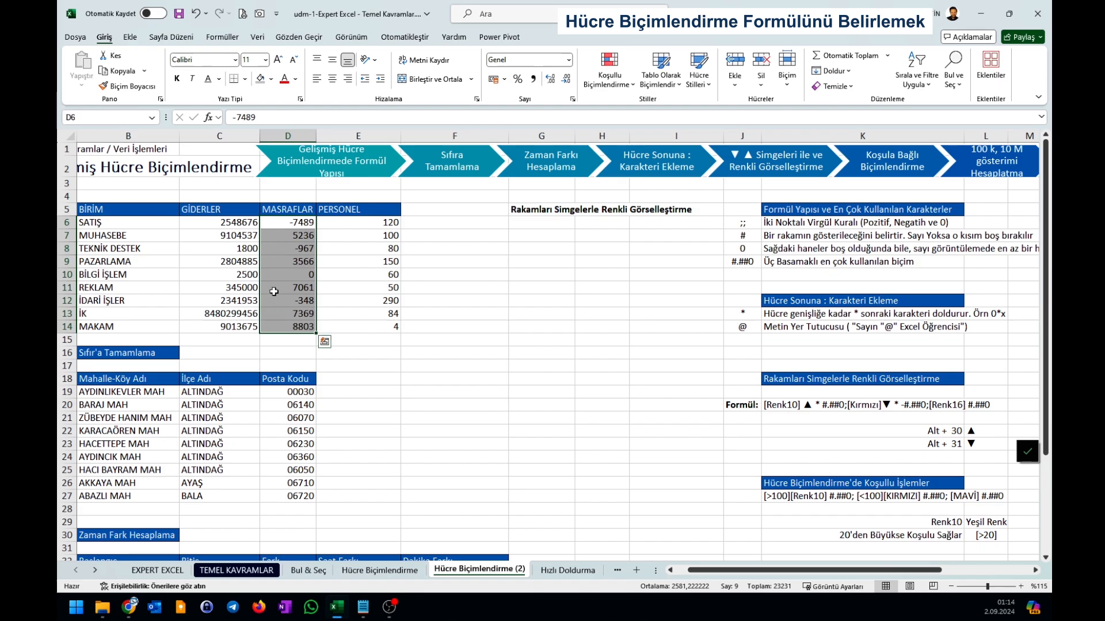
In the Notepad notes file, copy the format code #.##0;-#.##0;#.##0 and paste it under the "Rakamları Simgelerle Renkli Görselleştirme" heading
{"action": "left_click", "coordinate": [455, 261]}
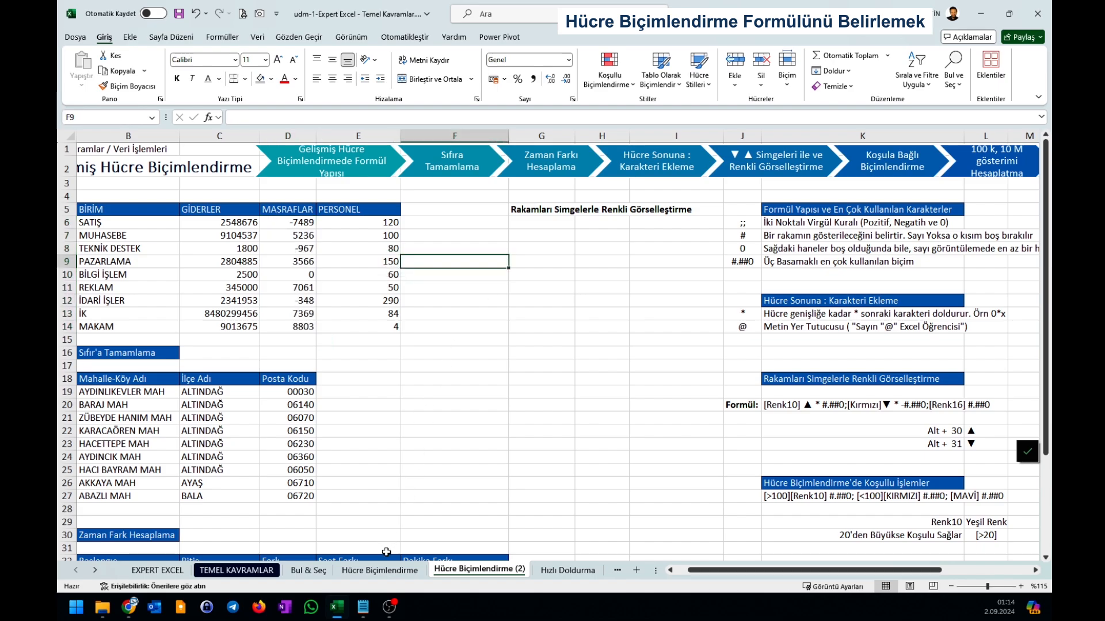
{"action": "left_click", "coordinate": [364, 608]}
{"action": "scroll", "coordinate": [483, 447], "scroll_direction": "up", "scroll_amount": 10}
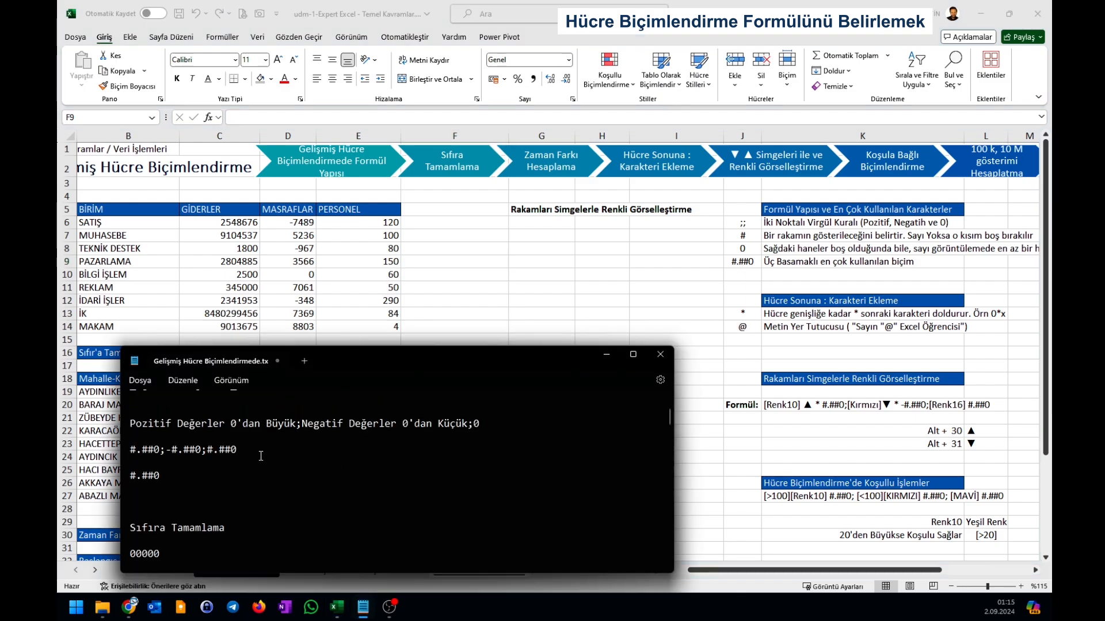
{"action": "left_click_drag", "start_coordinate": [260, 456], "coordinate": [118, 456]}
{"action": "key", "text": "ctrl+c"}
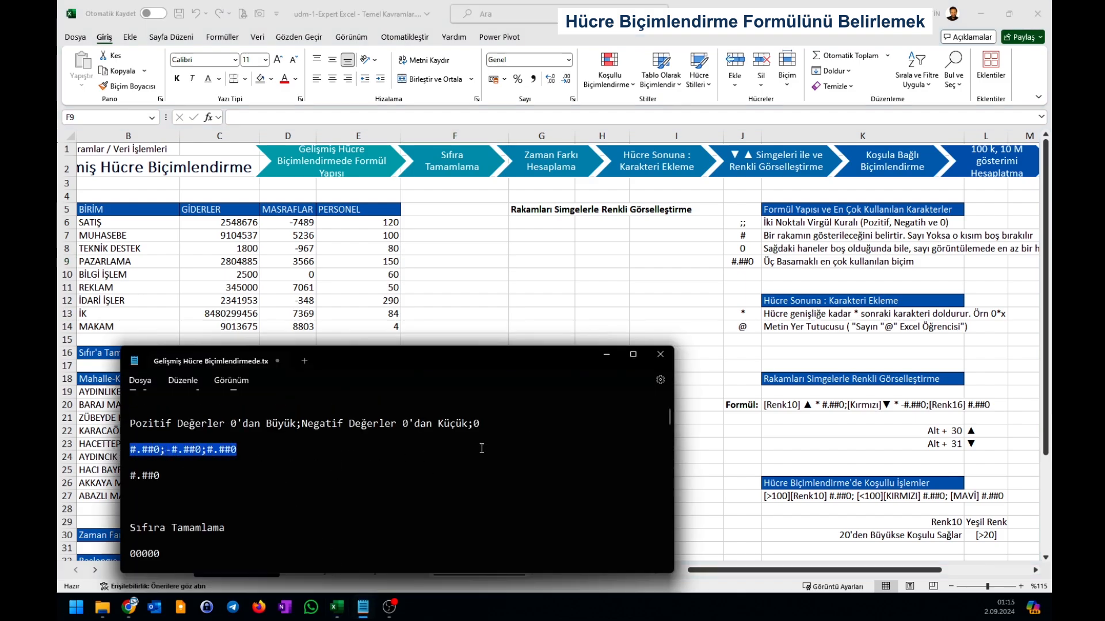
{"action": "left_click_drag", "start_coordinate": [669, 423], "coordinate": [667, 490]}
{"action": "left_click", "coordinate": [267, 504]}
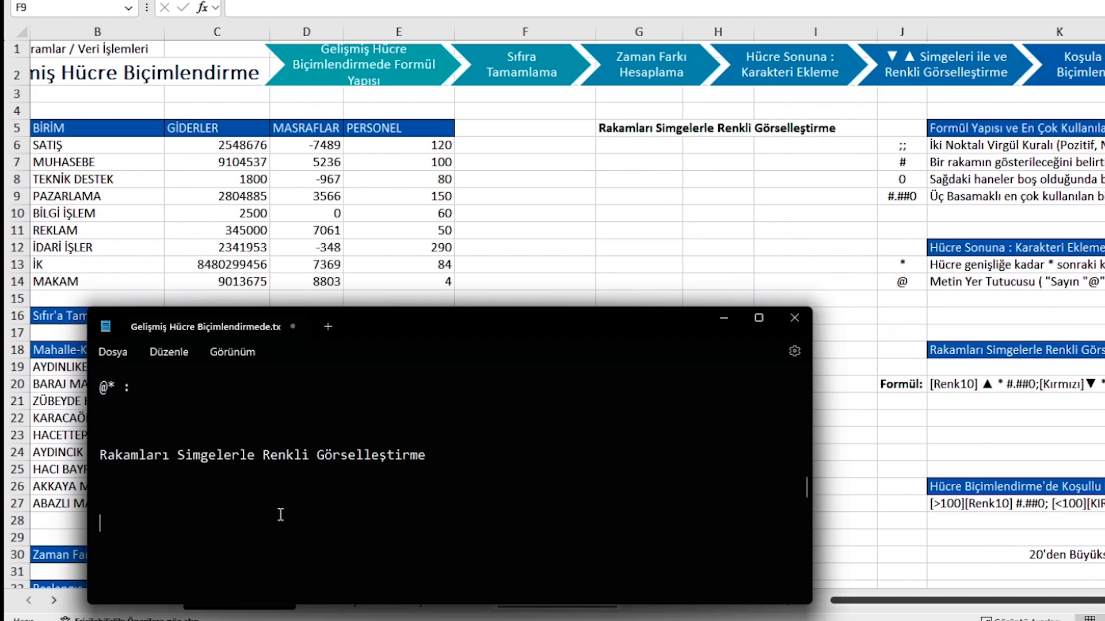
{"action": "key", "text": "ctrl+v"}
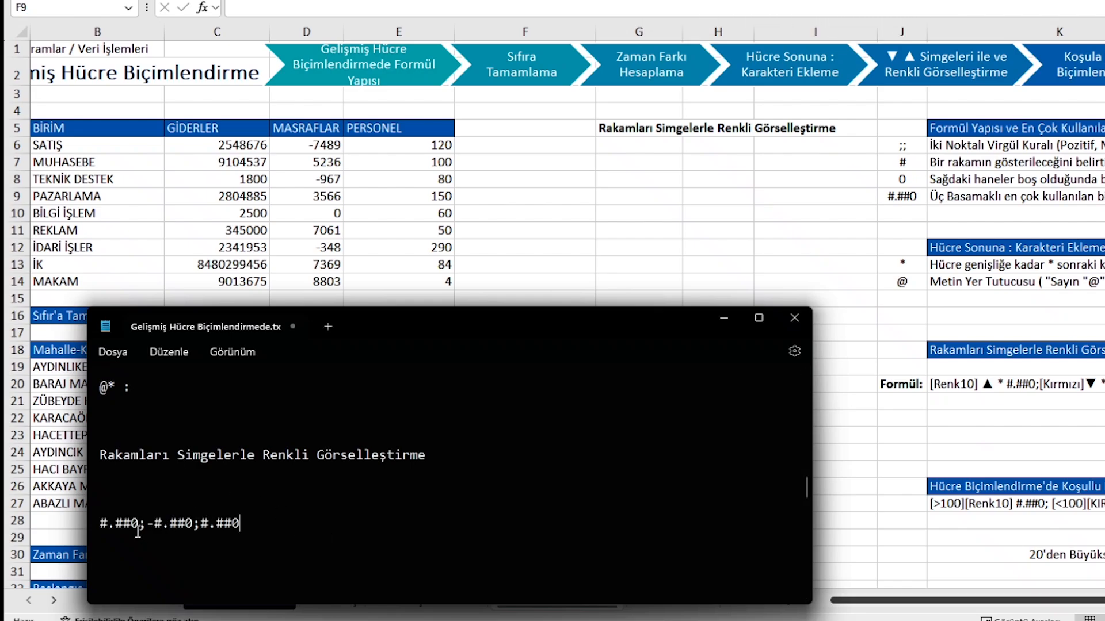
Insert spaces around the semicolons of the pasted format code to separate its positive, negative and zero sections
{"action": "left_click_drag", "start_coordinate": [146, 523], "coordinate": [89, 525]}
{"action": "left_click_drag", "start_coordinate": [194, 524], "coordinate": [163, 523]}
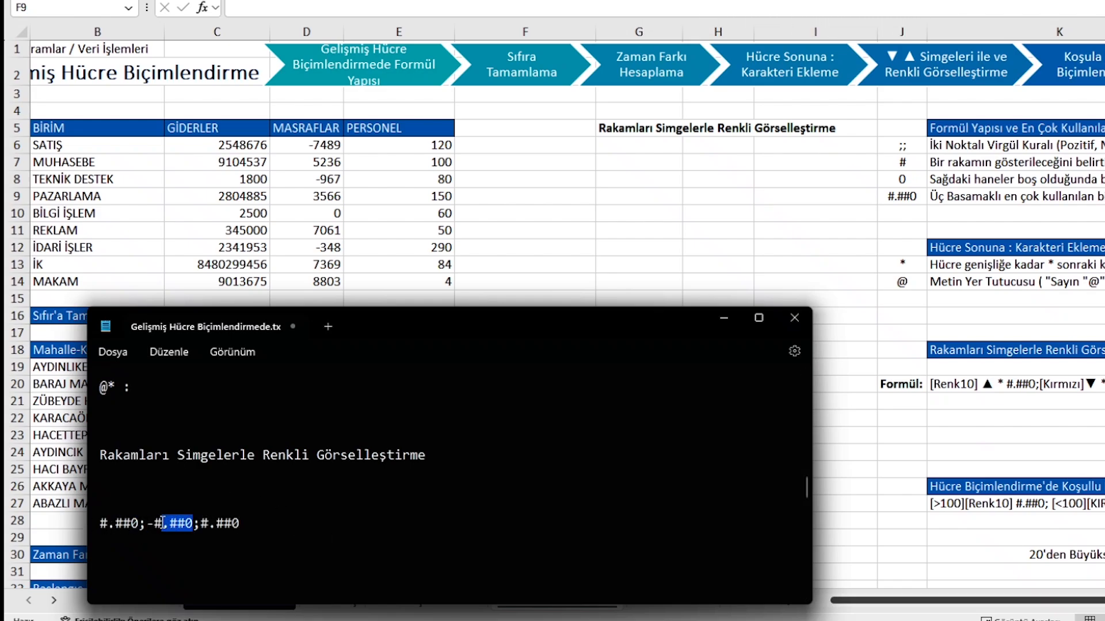
{"action": "left_click", "coordinate": [231, 524]}
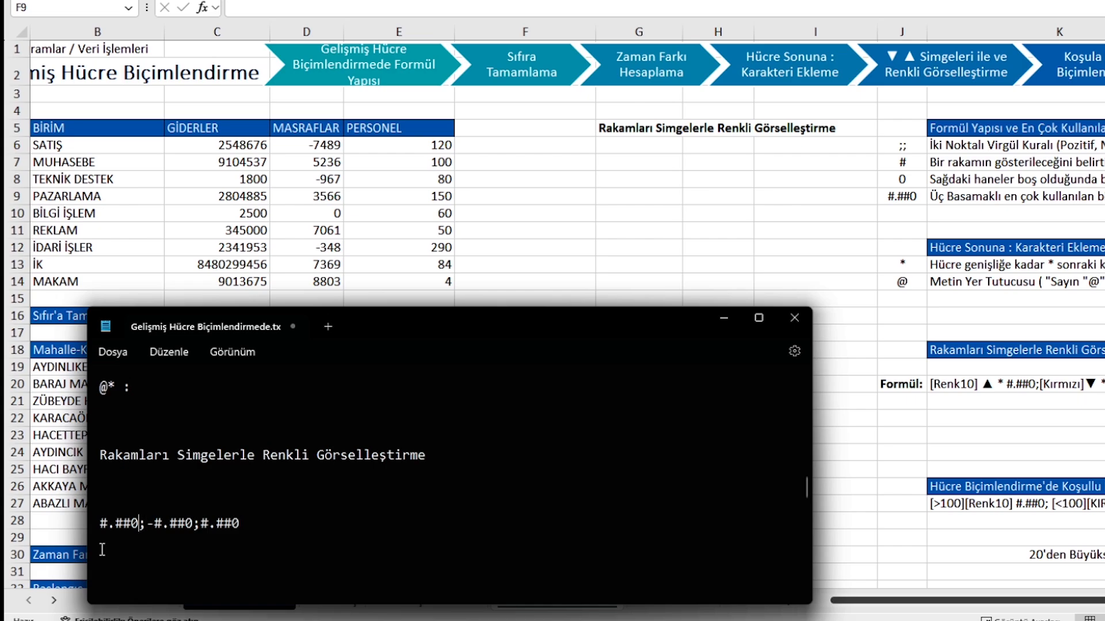
{"action": "key", "text": "Right"}
{"action": "key", "text": "Right"}
{"action": "key", "text": "Right"}
{"action": "key", "text": "Right"}
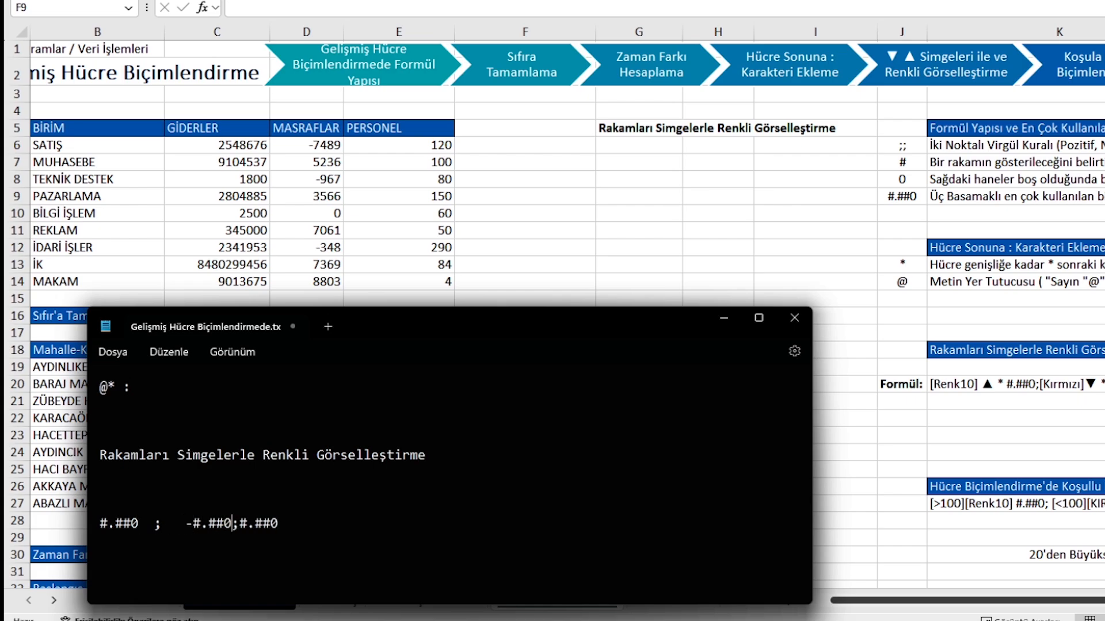
{"action": "key", "text": "Right"}
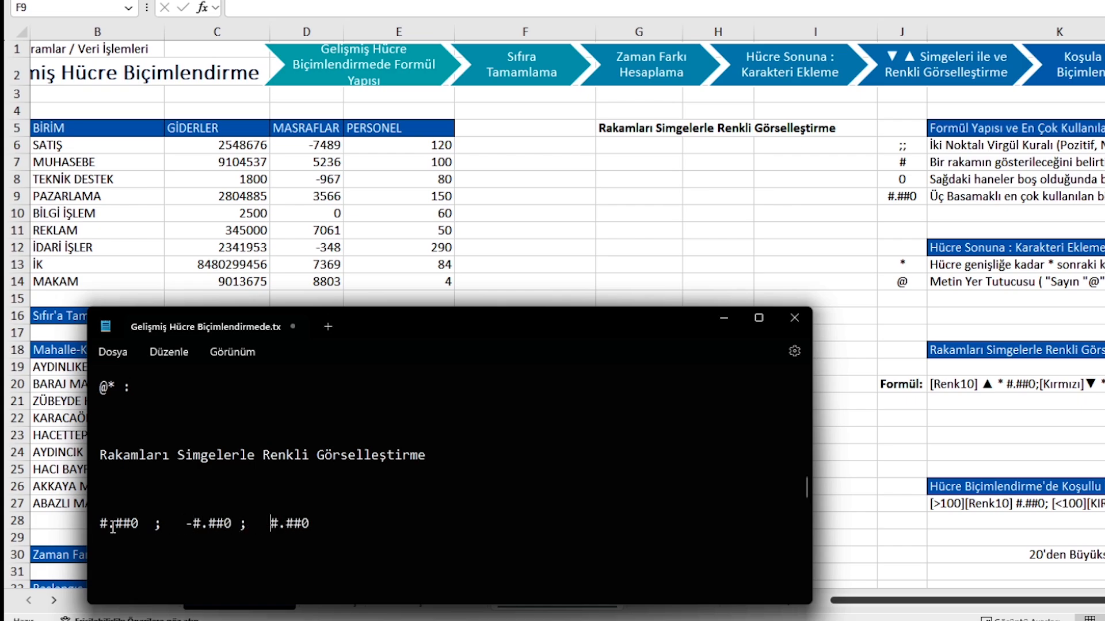
Insert the ▲ symbol before the positive section and the ▼ symbol before the negative section of the format code
{"action": "left_click", "coordinate": [111, 524]}
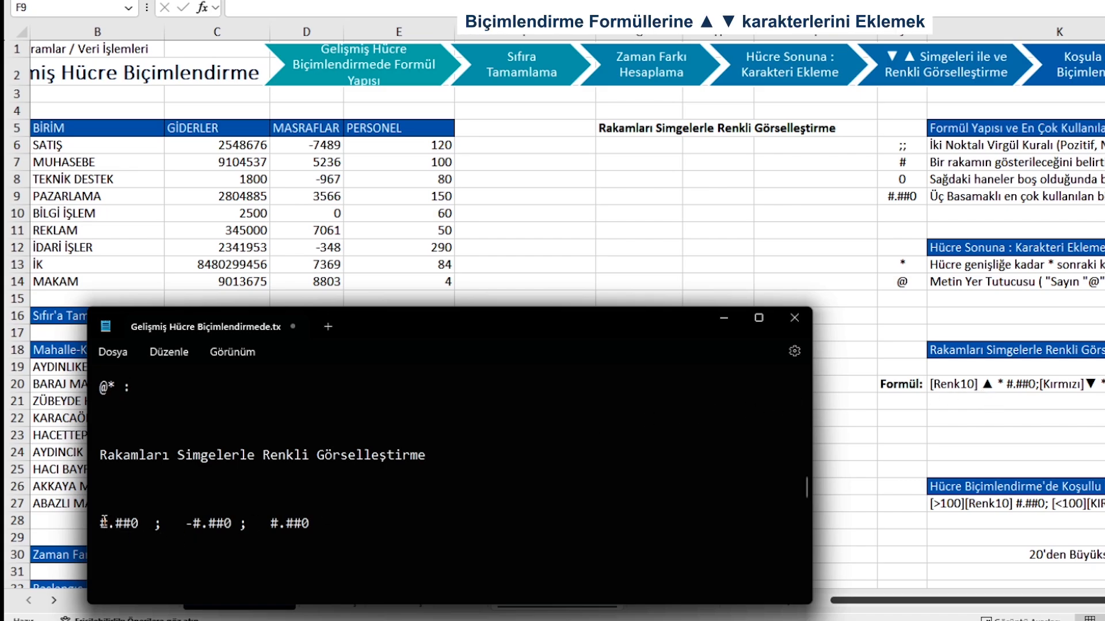
{"action": "left_click_drag", "start_coordinate": [99, 524], "coordinate": [152, 525]}
{"action": "left_click", "coordinate": [151, 525]}
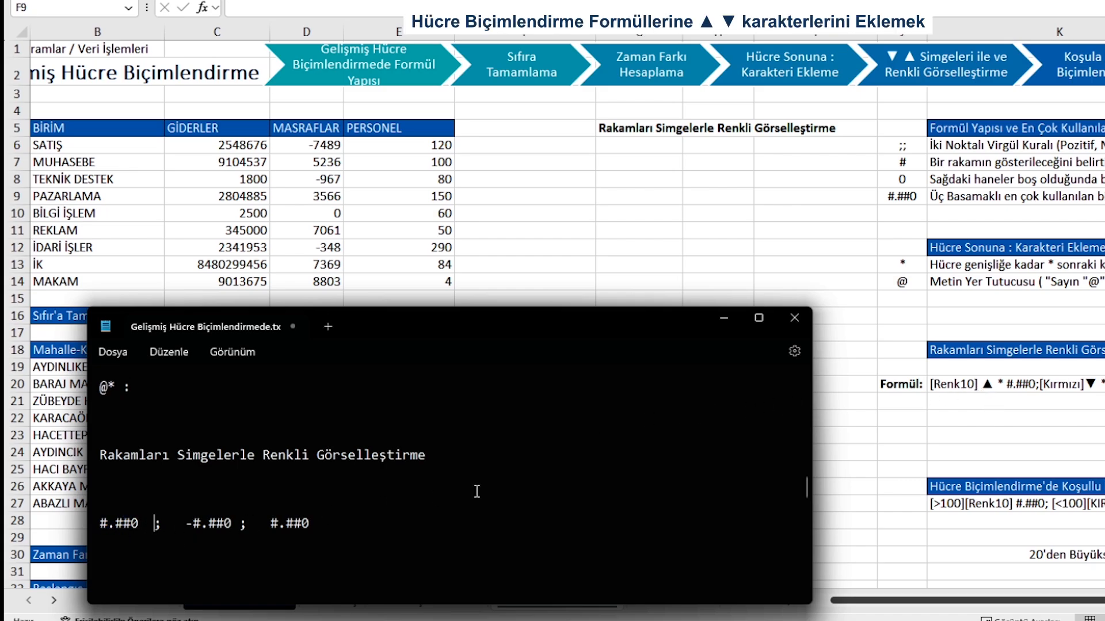
{"action": "triple_click", "coordinate": [96, 525]}
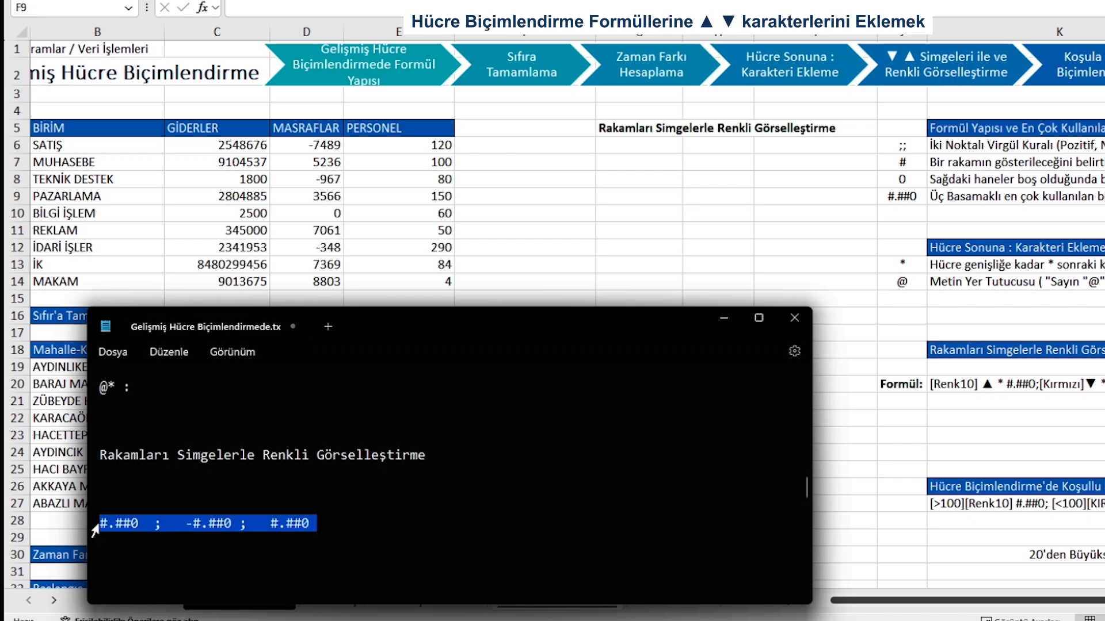
{"action": "key", "text": "Left"}
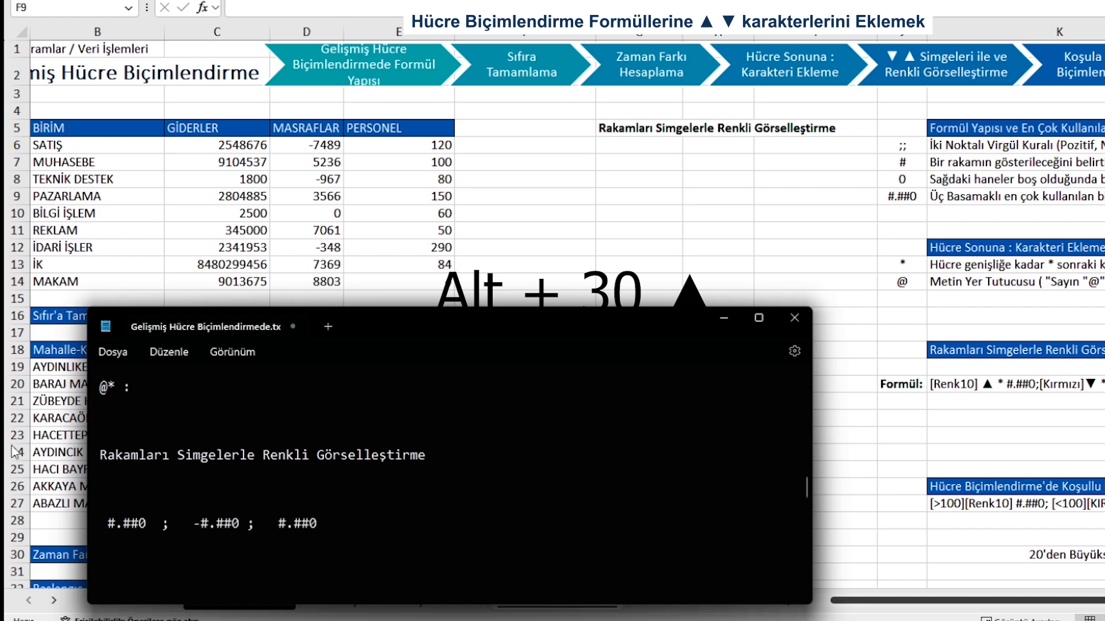
{"action": "type", "text": "▲"}
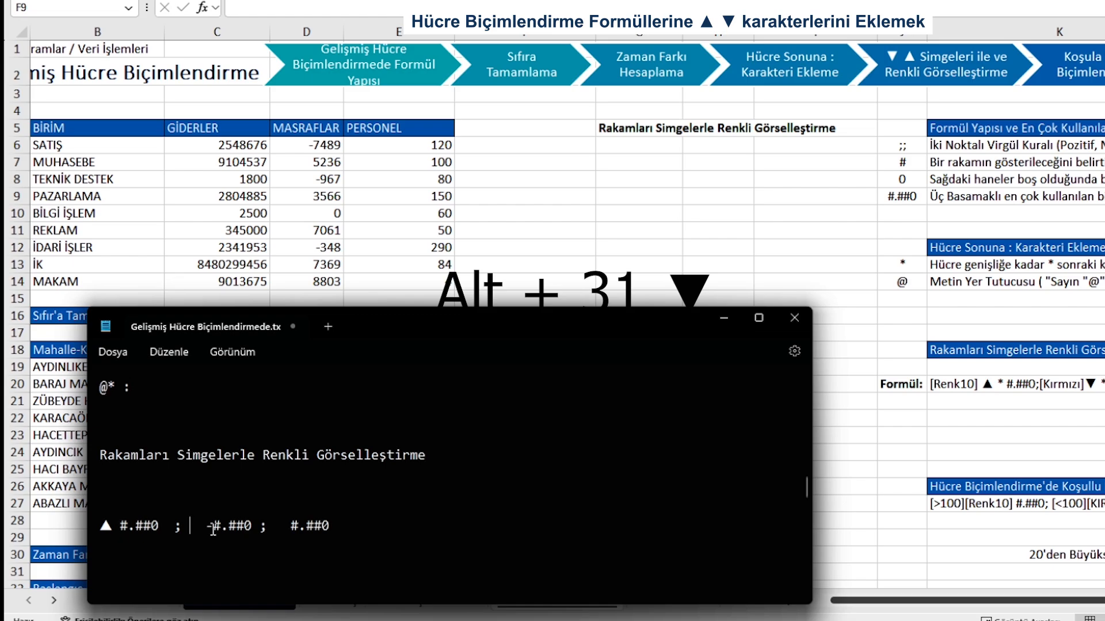
{"action": "type", "text": "▼"}
{"action": "left_click_drag", "start_coordinate": [190, 527], "coordinate": [203, 527]}
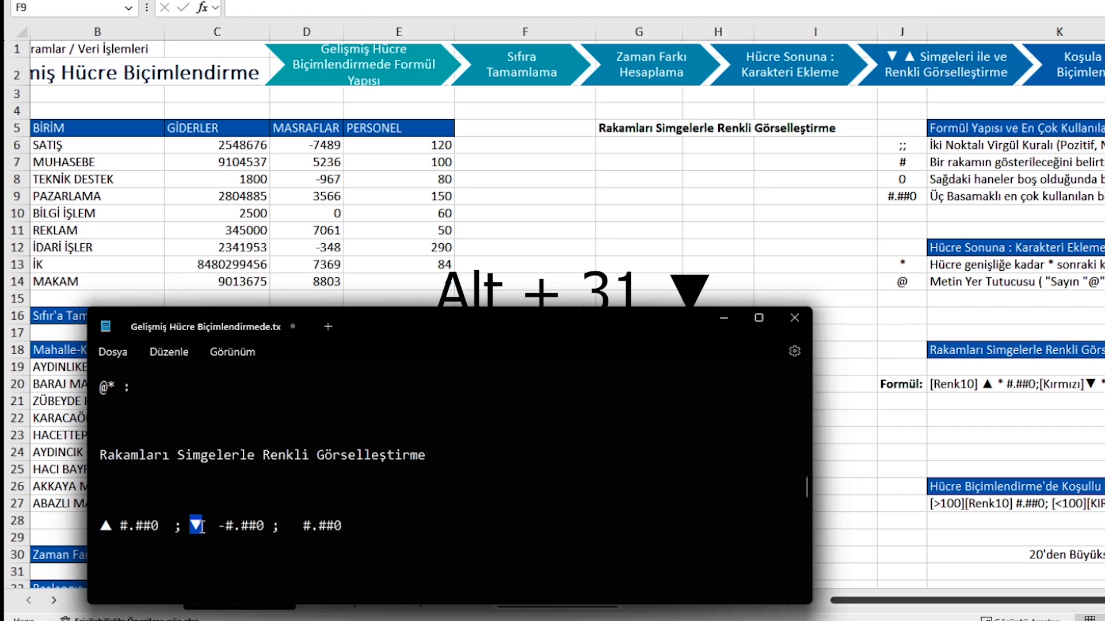
{"action": "mouse_move", "coordinate": [293, 526]}
{"action": "left_mouse_down"}
{"action": "mouse_move", "coordinate": [347, 526]}
{"action": "mouse_move", "coordinate": [304, 528]}
{"action": "left_mouse_up"}
{"action": "left_click", "coordinate": [285, 527]}
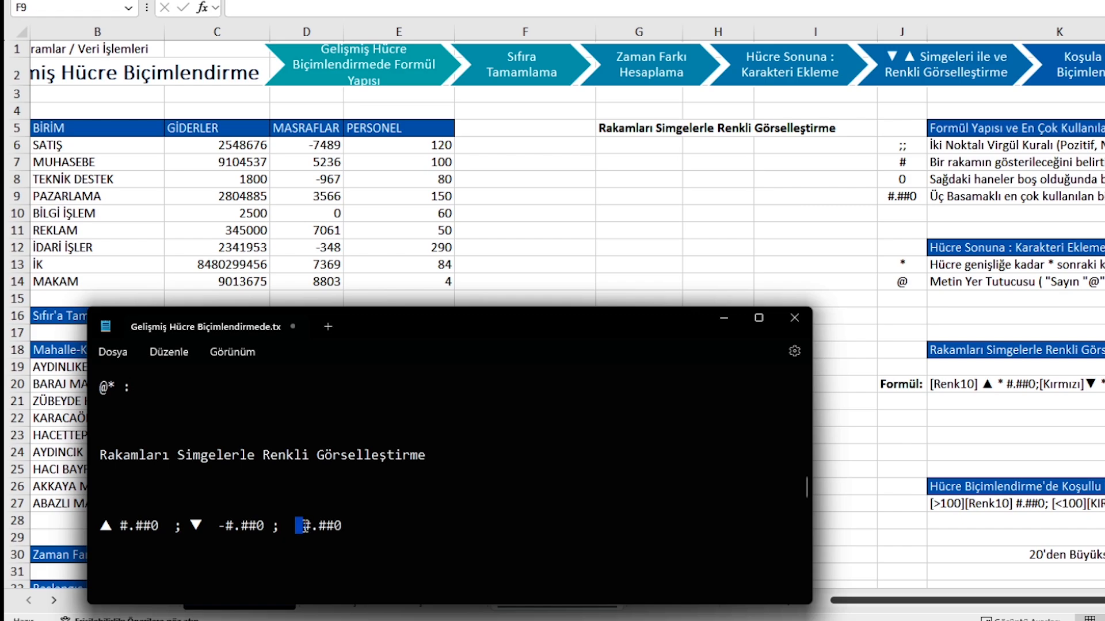
{"action": "left_click_drag", "start_coordinate": [108, 527], "coordinate": [222, 534]}
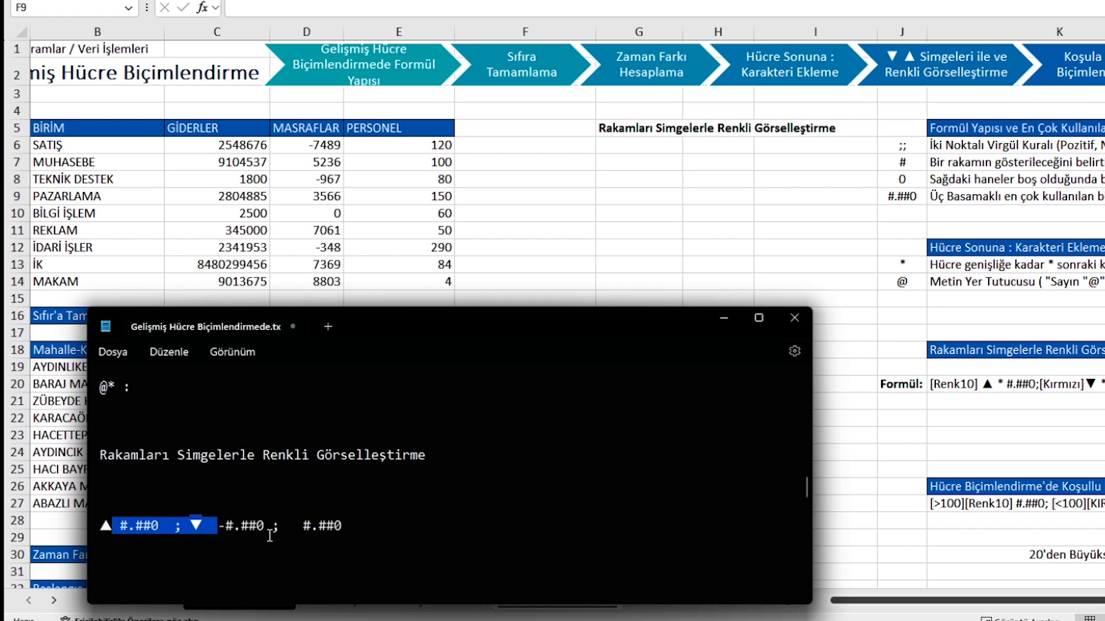
{"action": "left_click", "coordinate": [211, 527]}
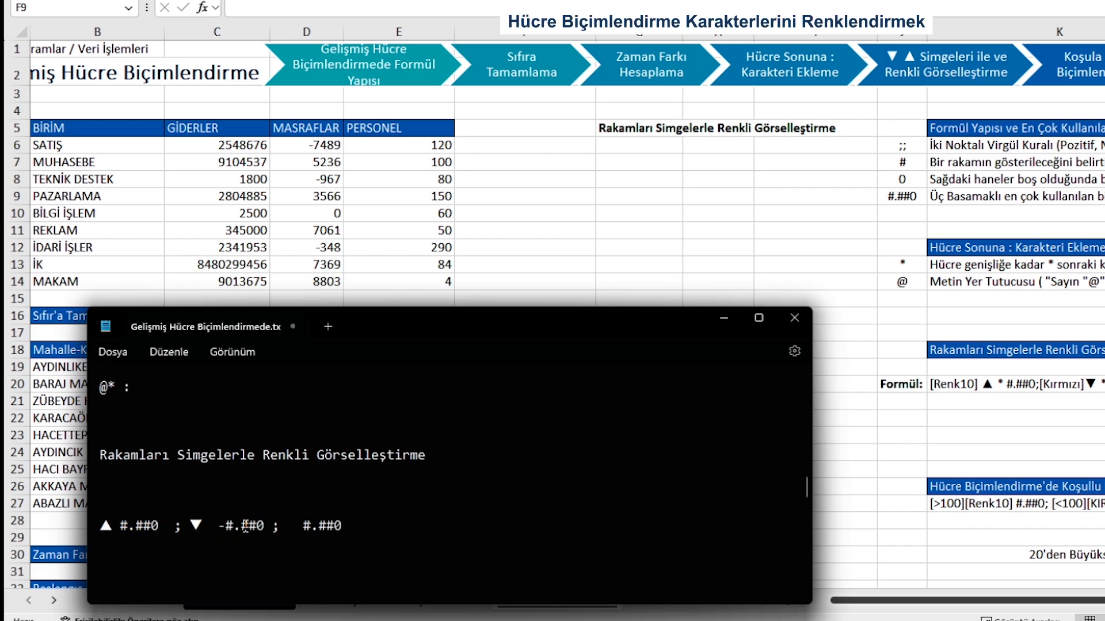
Add the colour tag [Kırmızı] before the ▼ symbol in the negative section of the format code
{"action": "left_click", "coordinate": [190, 526]}
{"action": "type", "text": "[]"}
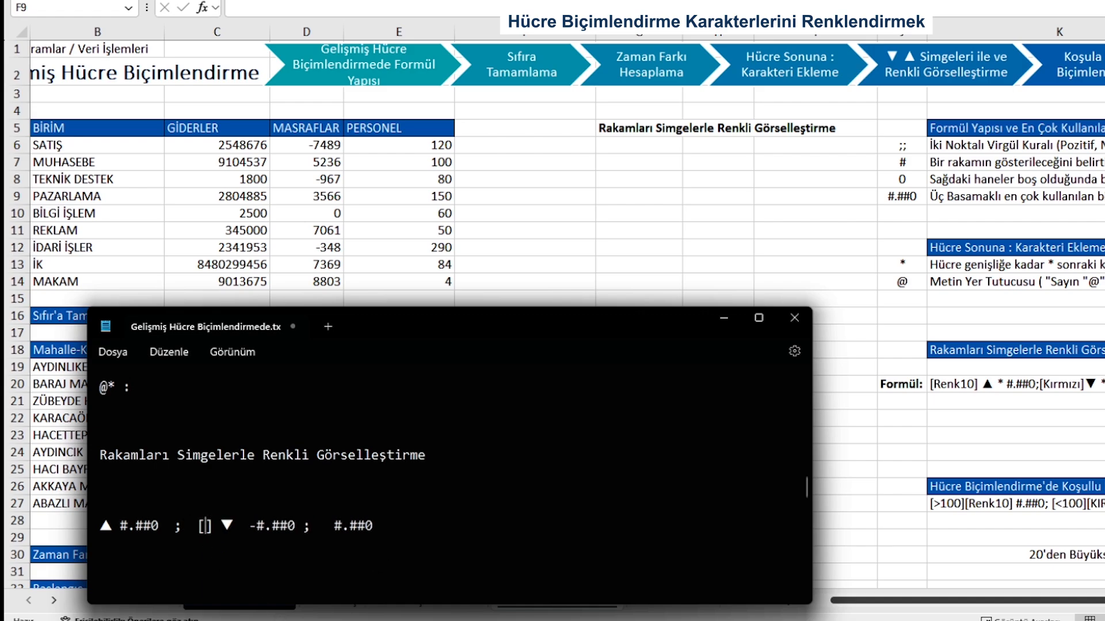
{"action": "type", "text": "Kırmızı"}
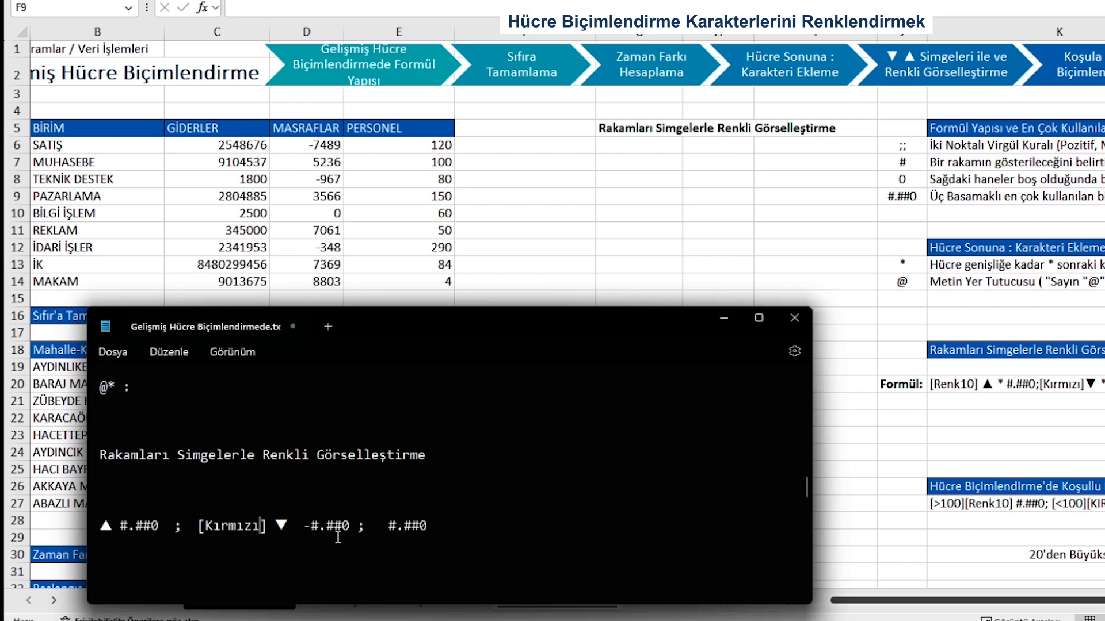
{"action": "left_click_drag", "start_coordinate": [342, 529], "coordinate": [310, 529]}
{"action": "left_click_drag", "start_coordinate": [205, 528], "coordinate": [275, 531]}
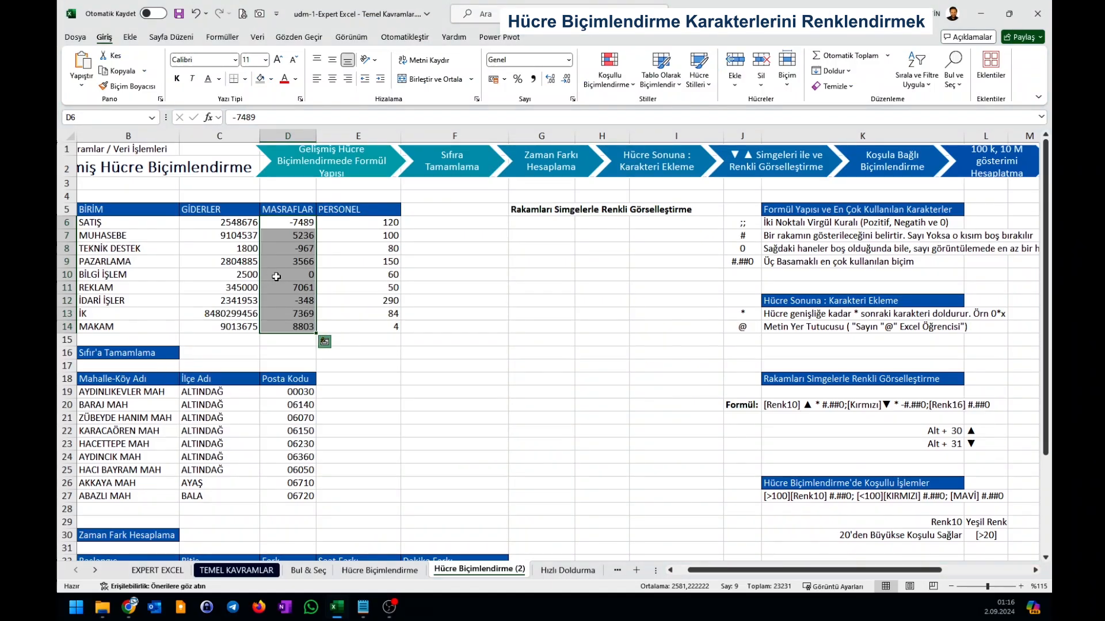
In Excel, format the MASRAFLAR values D6:D14 as numbers with two decimals and red negatives that keep the minus sign
{"action": "right_click", "coordinate": [285, 219]}
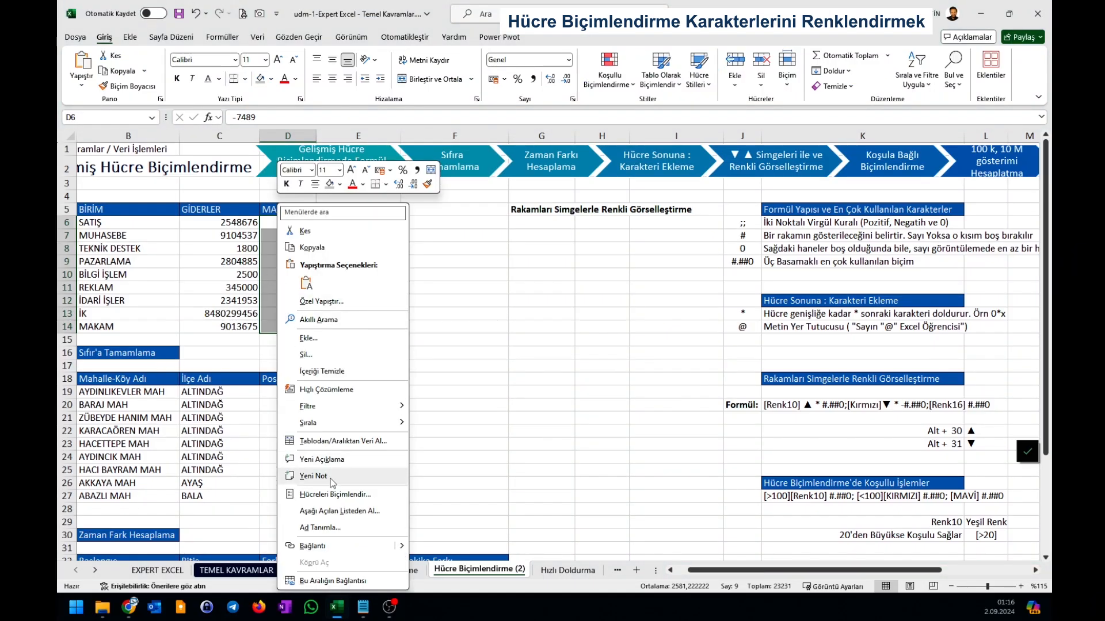
{"action": "left_click", "coordinate": [334, 495]}
{"action": "left_click", "coordinate": [179, 299]}
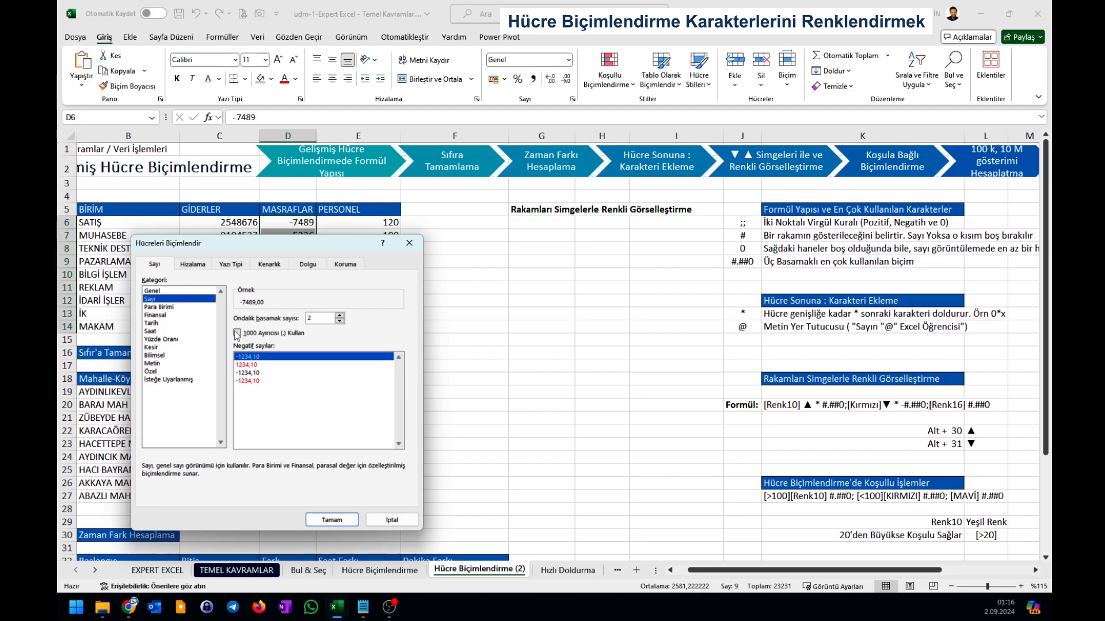
{"action": "left_click", "coordinate": [242, 381]}
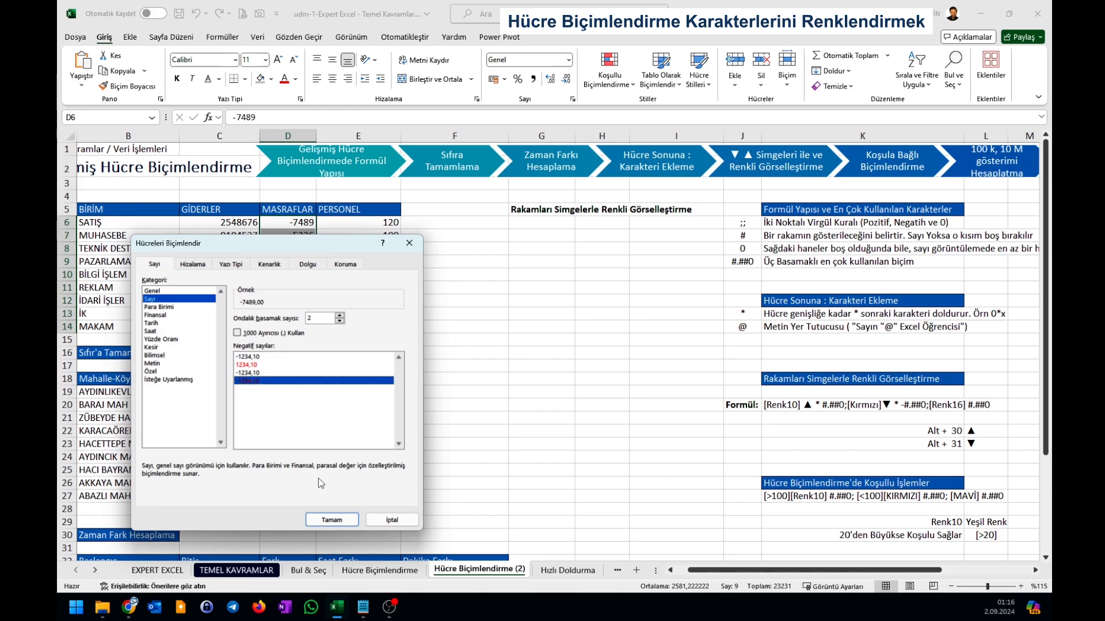
{"action": "left_click", "coordinate": [339, 520]}
Examine the custom format code behind the MASRAFLAR cells, especially its negative section, and leave the cell formatting without changes
{"action": "right_click", "coordinate": [293, 299]}
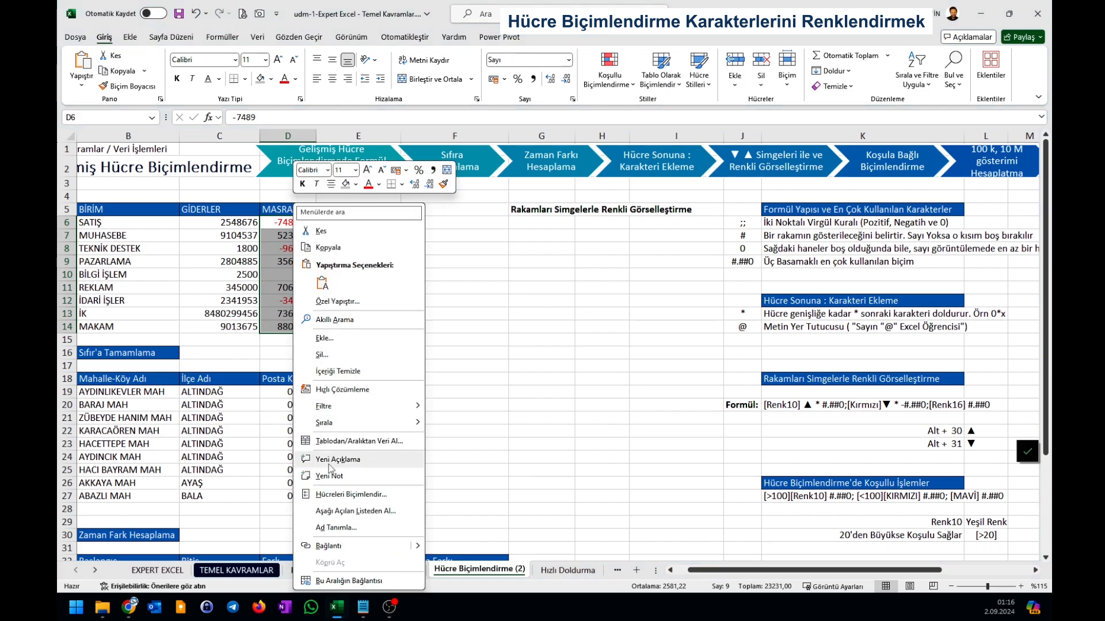
{"action": "left_click", "coordinate": [336, 499]}
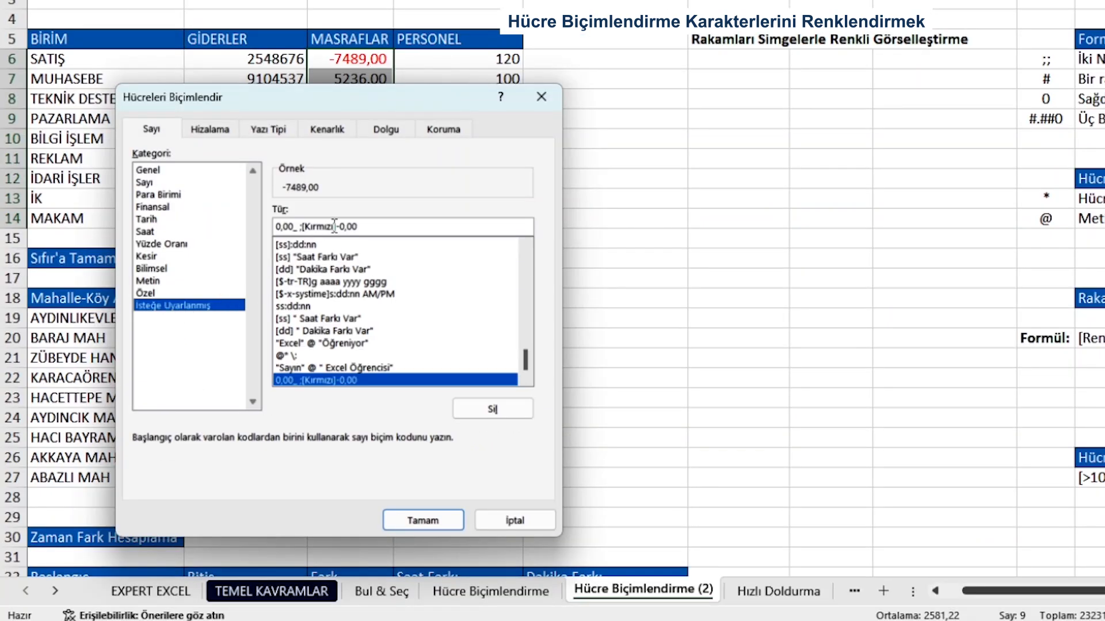
{"action": "left_click_drag", "start_coordinate": [343, 226], "coordinate": [304, 226]}
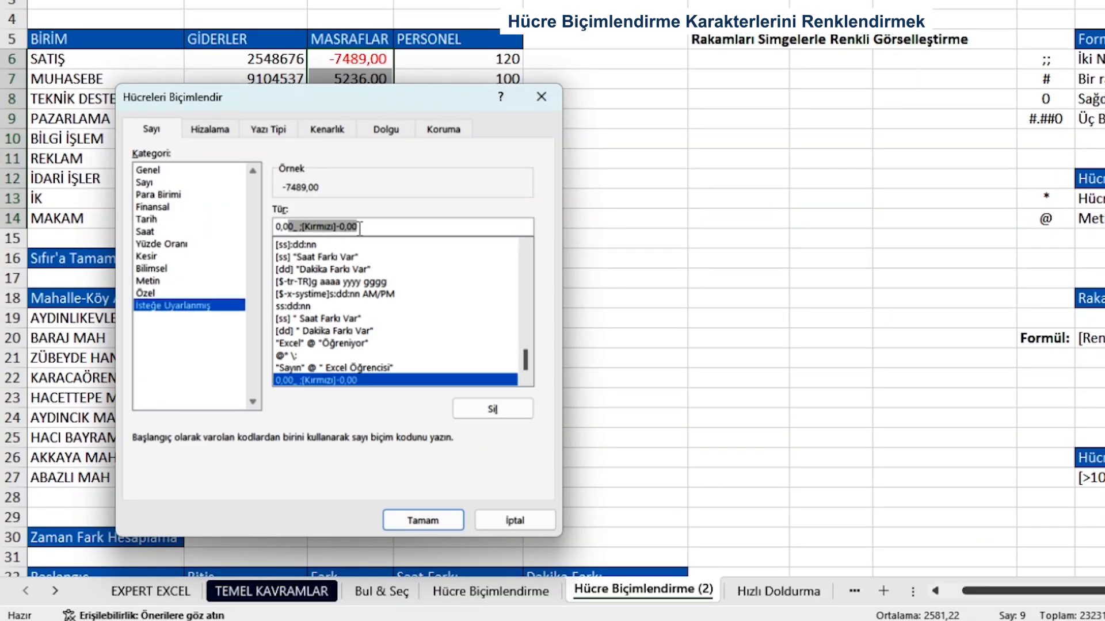
{"action": "left_click", "coordinate": [275, 226]}
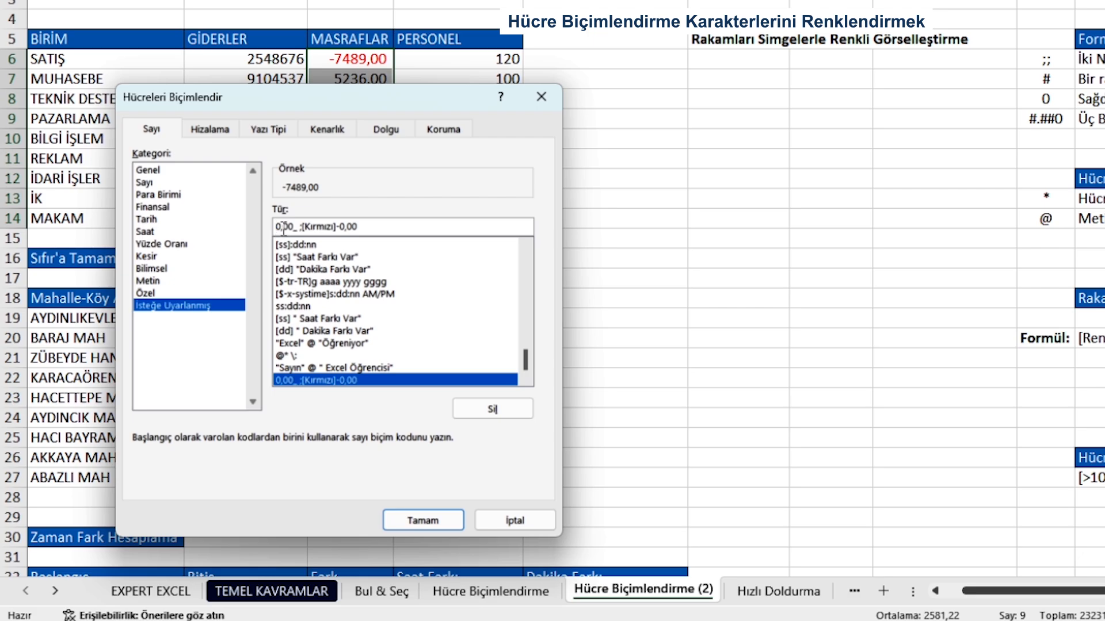
{"action": "left_click_drag", "start_coordinate": [303, 226], "coordinate": [352, 227]}
{"action": "left_click", "coordinate": [513, 521]}
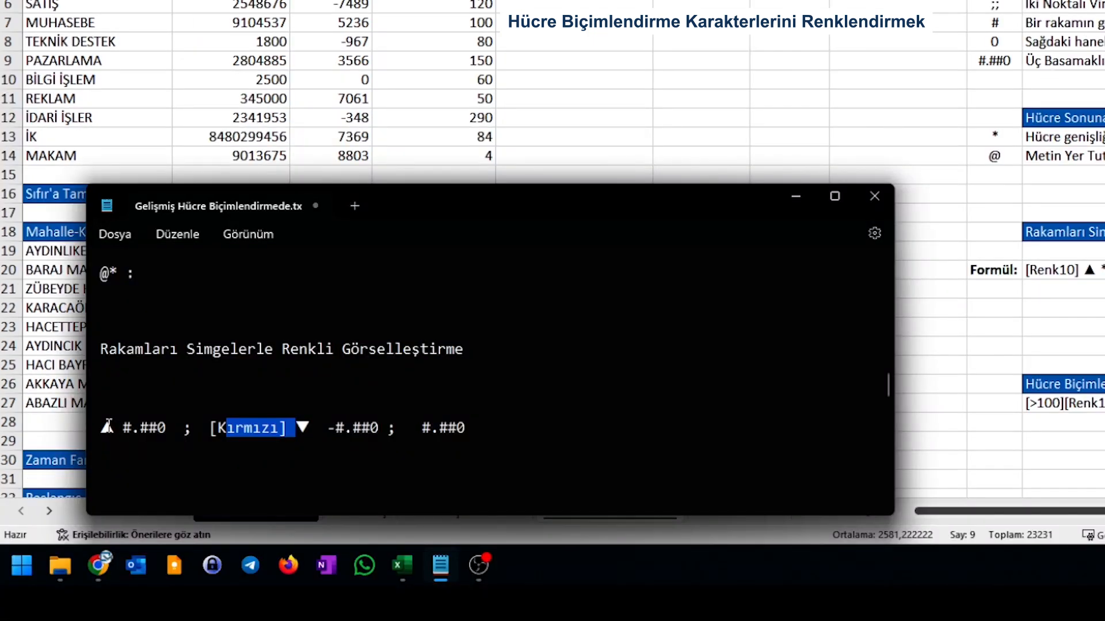
In the Notepad format code, add the colour tag [Yeşil] before the ▲ symbol and replace its colour name with Renk10
{"action": "left_click", "coordinate": [107, 426]}
{"action": "type", "text": "[Yeşil]▲ #.##0  ;  [Kırmızı] ▼  -#.##0 ;   #.##0"}
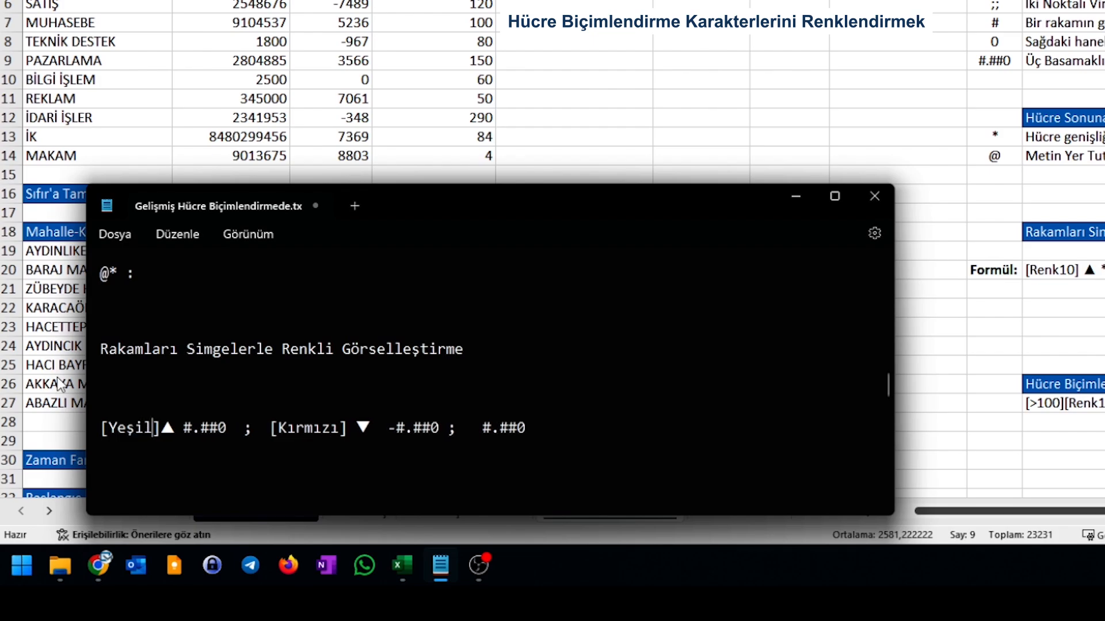
{"action": "key", "text": "BackSpace"}
{"action": "key", "text": "BackSpace"}
{"action": "key", "text": "BackSpace"}
{"action": "key", "text": "BackSpace"}
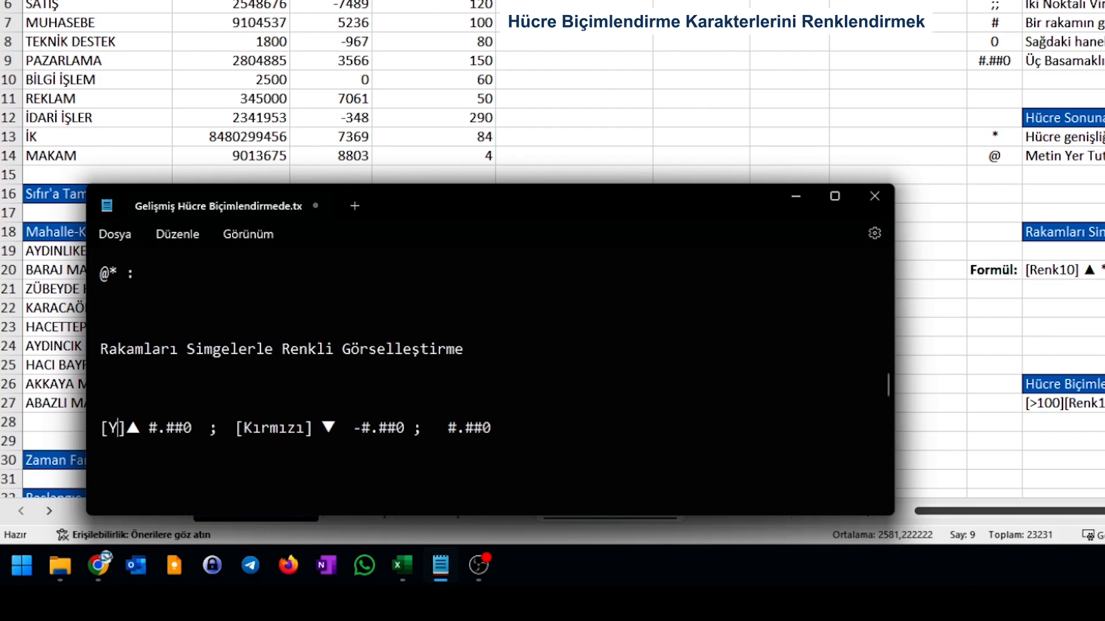
{"action": "key", "text": "BackSpace"}
{"action": "type", "text": "Renk "}
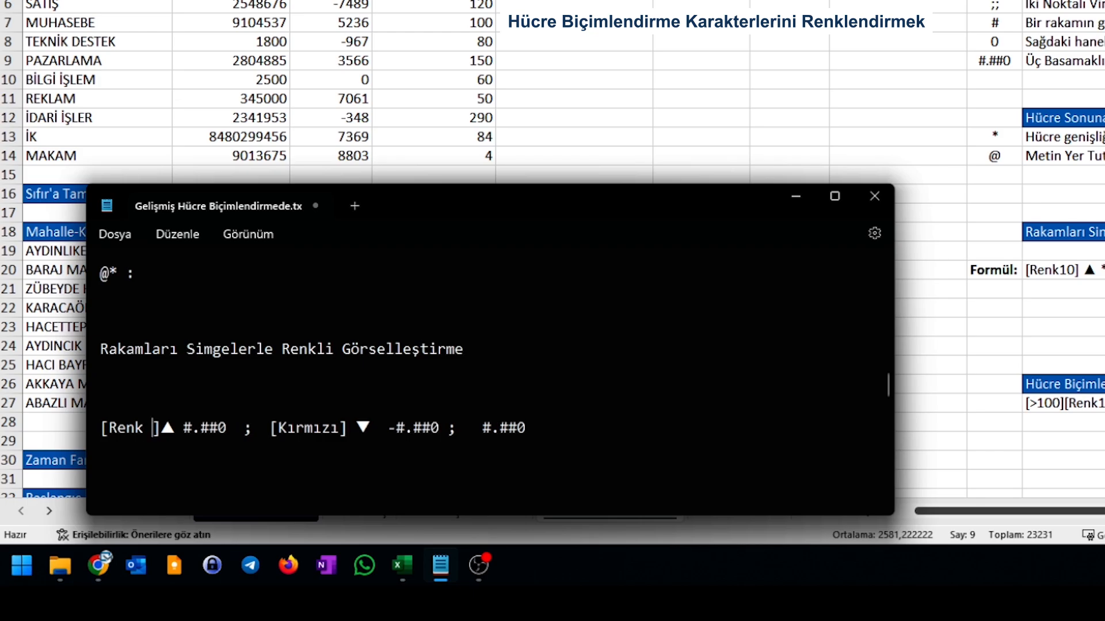
{"action": "type", "text": "10"}
{"action": "key", "text": "Left"}
{"action": "key", "text": "Left"}
{"action": "key", "text": "BackSpace"}
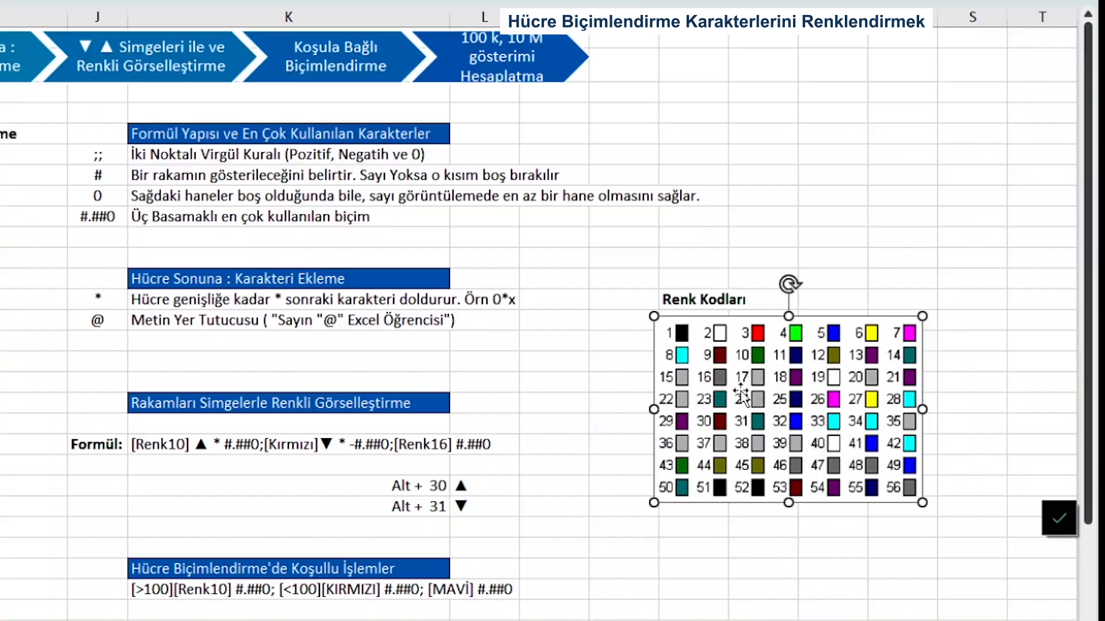
Examine the "Renk Kodları" colour chart in the Excel sheet and compare it with the colour tags in the Notepad format code
{"action": "left_click", "coordinate": [633, 358]}
{"action": "left_click", "coordinate": [699, 302]}
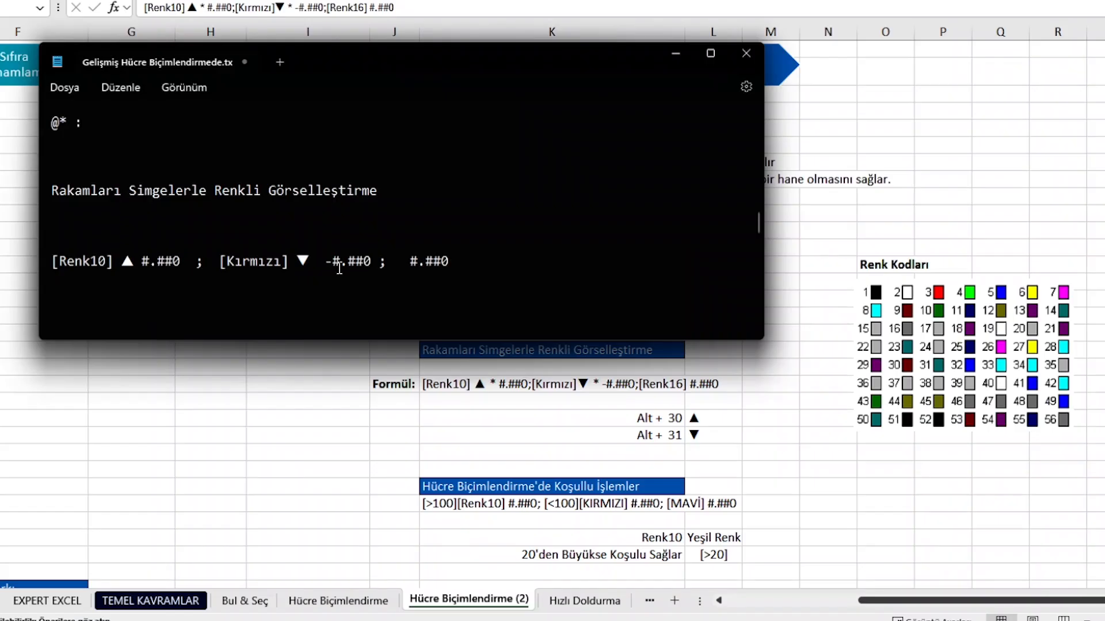
{"action": "key", "text": "shift+Left"}
{"action": "key", "text": "shift+Left"}
{"action": "key", "text": "shift+Left"}
{"action": "key", "text": "shift+Left"}
{"action": "key", "text": "shift+Left"}
{"action": "key", "text": "shift+Left"}
{"action": "key", "text": "shift+Left"}
{"action": "key", "text": "shift+Left"}
{"action": "key", "text": "shift+Left"}
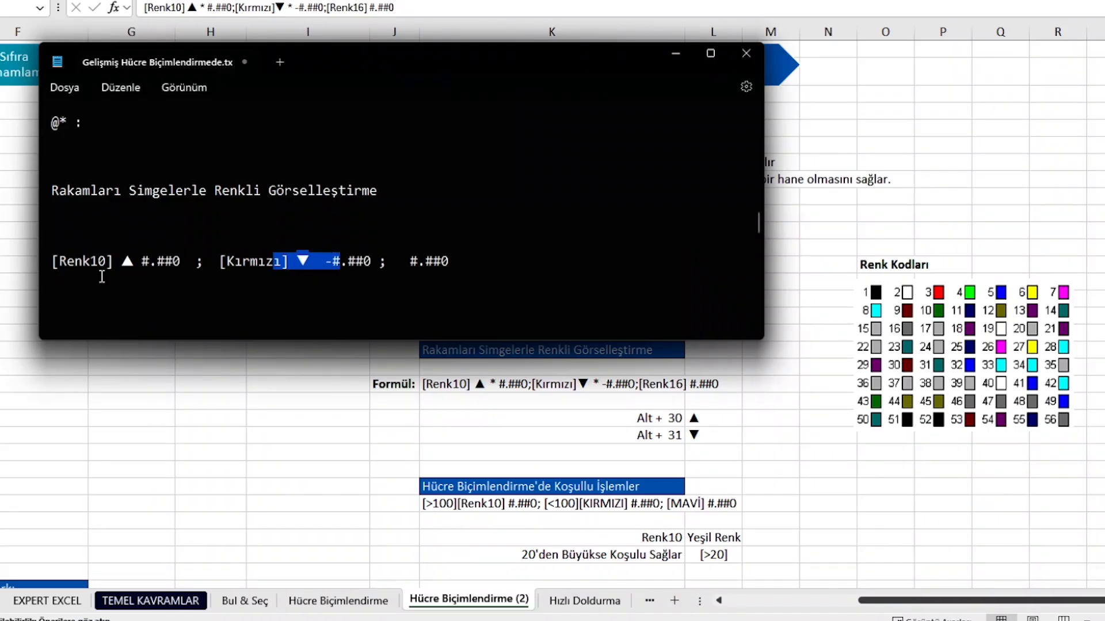
In the Notepad format code, add the colour tag [Renk16] before the zero section's #.##0 and copy the whole code
{"action": "left_click_drag", "start_coordinate": [80, 260], "coordinate": [368, 257]}
{"action": "left_click", "coordinate": [291, 264]}
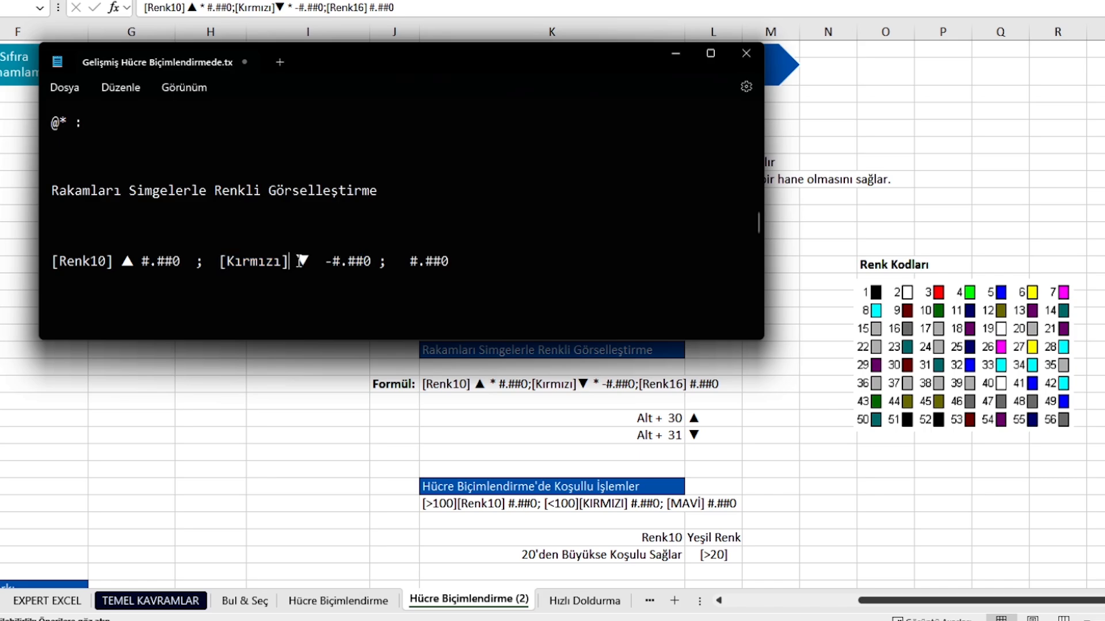
{"action": "left_click_drag", "start_coordinate": [296, 261], "coordinate": [310, 261]}
{"action": "left_click", "coordinate": [407, 260]}
{"action": "type", "text": "[]Renk16"}
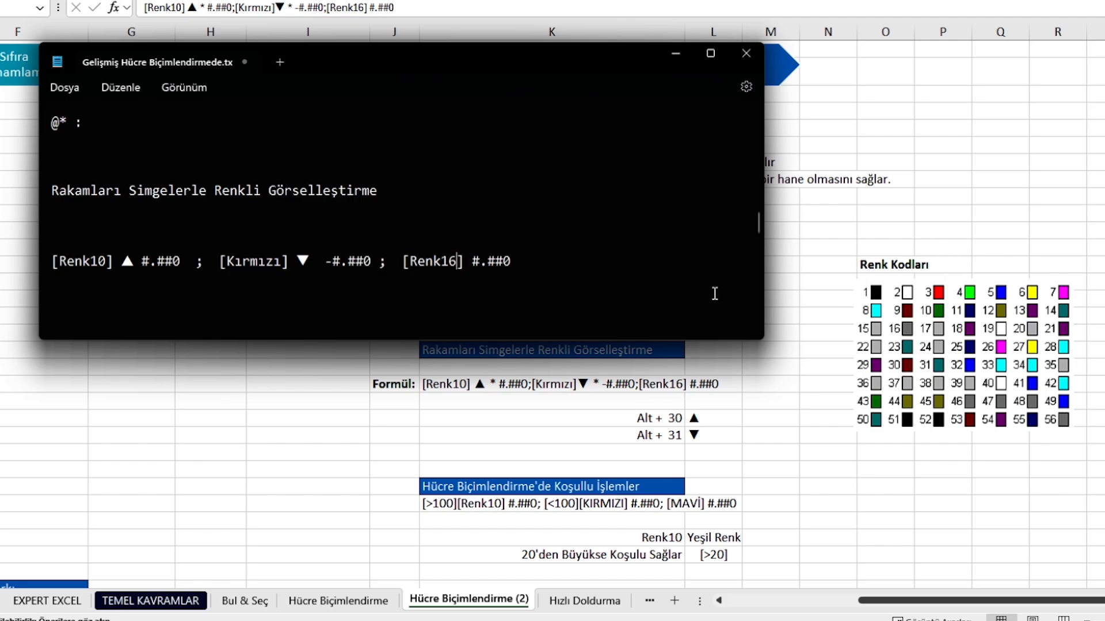
{"action": "left_click_drag", "start_coordinate": [518, 262], "coordinate": [66, 304]}
{"action": "key", "text": "ctrl+c"}
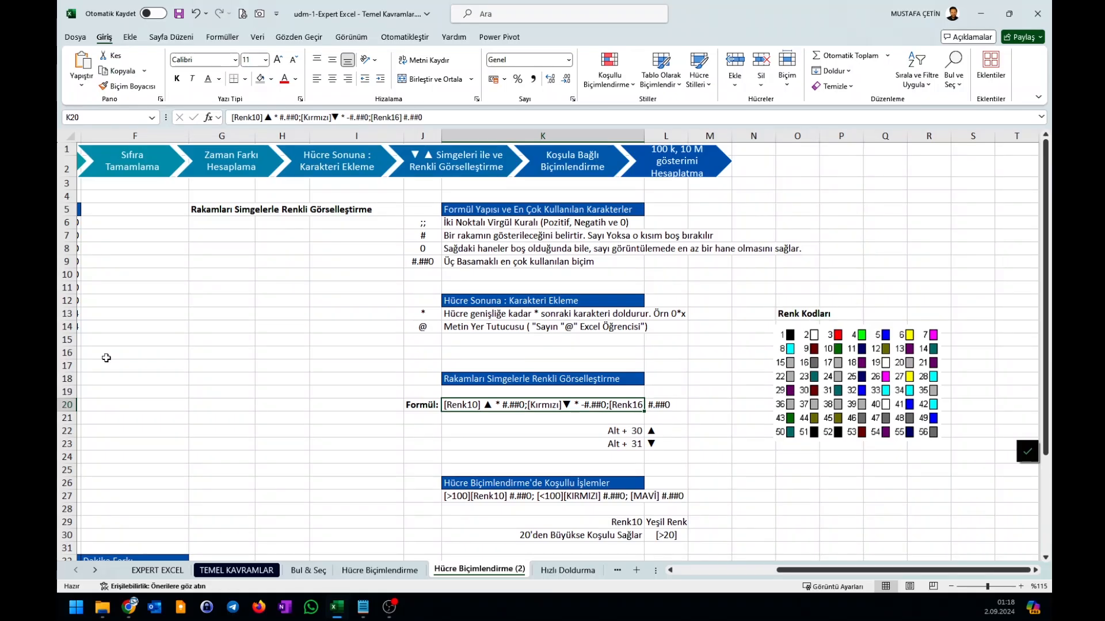
In Excel, apply the copied code [Renk10] ▲ #.##0 ; [Kırmızı] ▼ -#.##0 ; [Renk16] #.##0 to D6:D14 as a custom number format
{"action": "key", "text": "ctrl+Left"}
{"action": "key", "text": "ctrl+Left"}
{"action": "key", "text": "ctrl+Left"}
{"action": "key", "text": "ctrl+Left"}
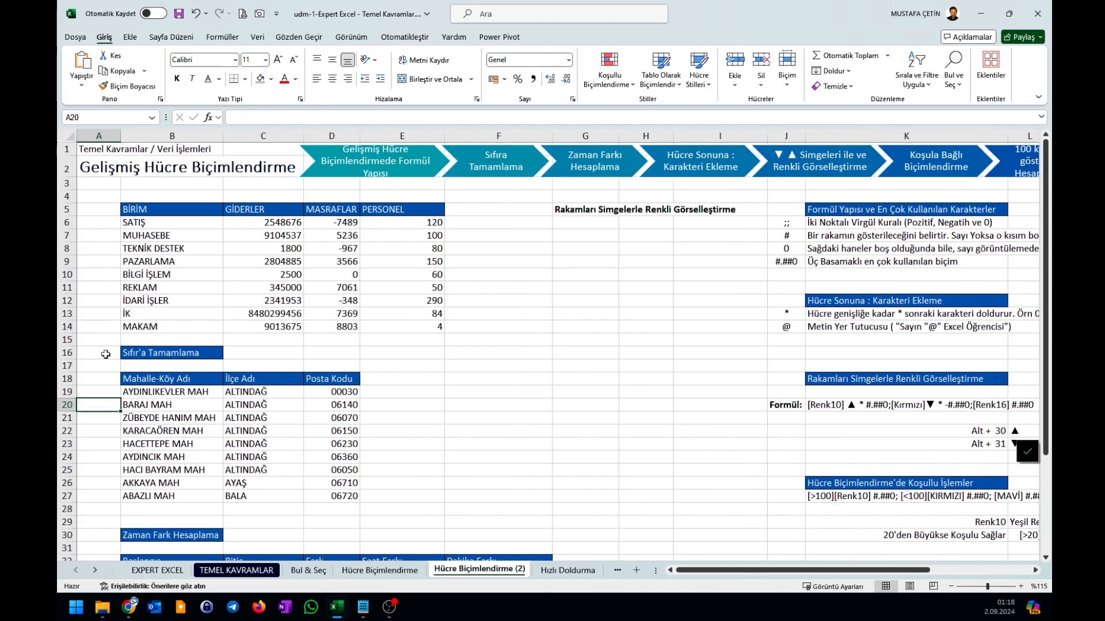
{"action": "left_click_drag", "start_coordinate": [338, 225], "coordinate": [338, 325]}
{"action": "right_click", "coordinate": [339, 326]}
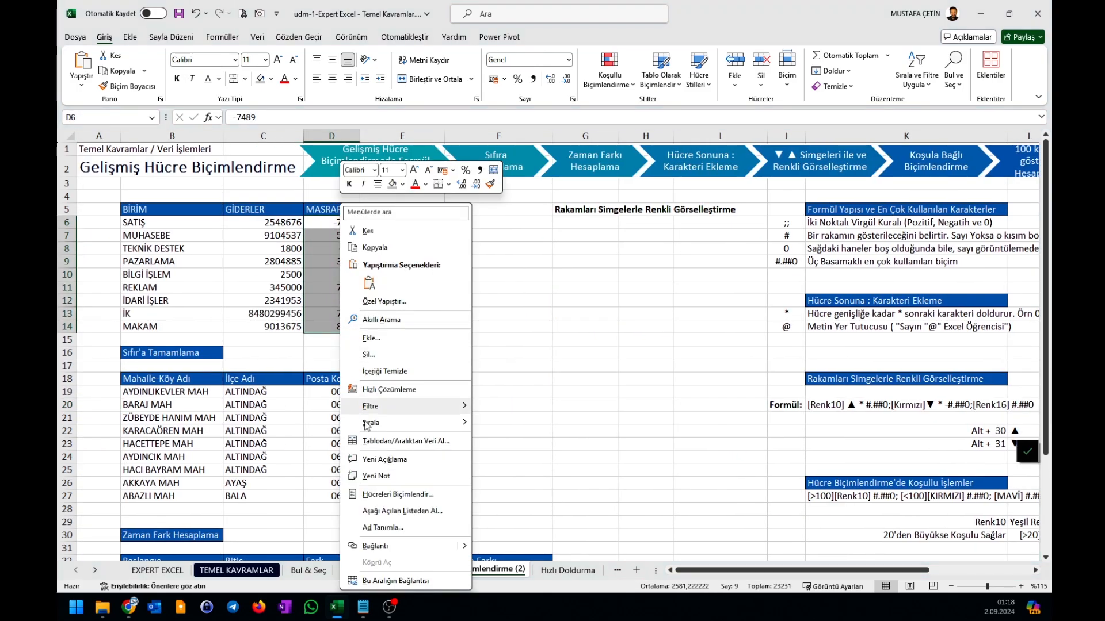
{"action": "left_click", "coordinate": [377, 496]}
{"action": "left_click", "coordinate": [203, 379]}
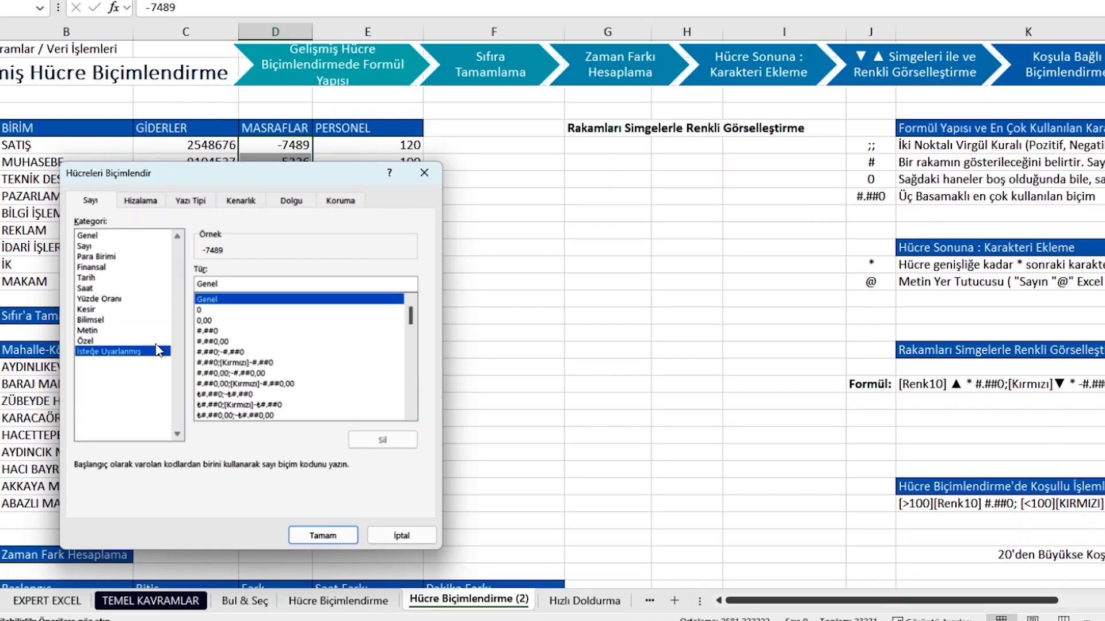
{"action": "double_click", "coordinate": [224, 282]}
{"action": "key", "text": "ctrl+v"}
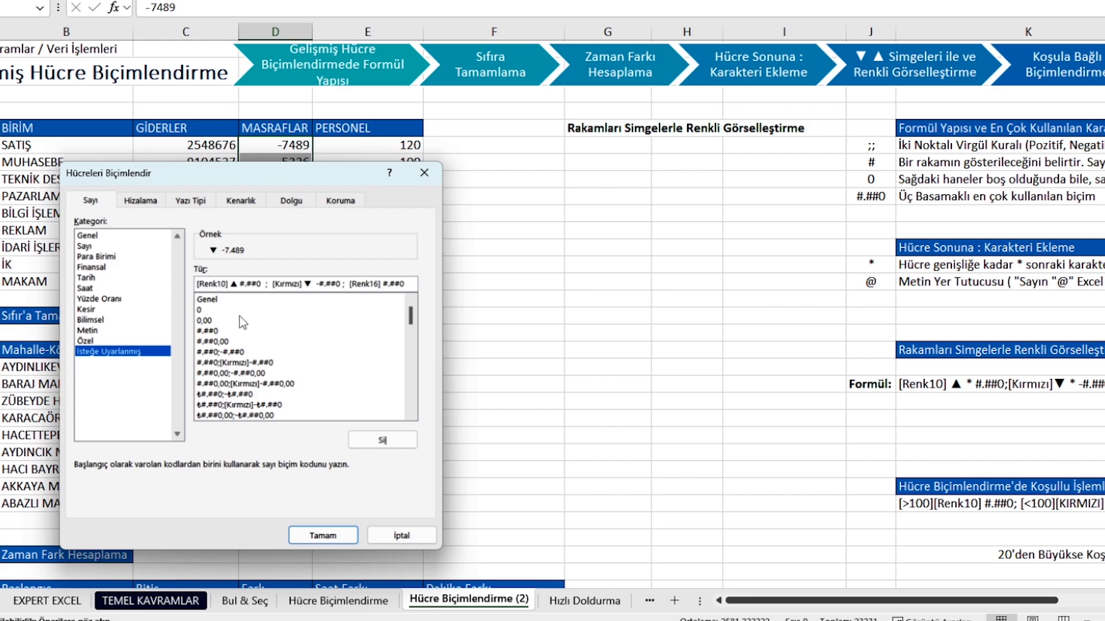
{"action": "left_click", "coordinate": [316, 536]}
Examine how the positive, negative and zero values in the MASRAFLAR column are coloured and how their symbols line up
{"action": "left_click", "coordinate": [280, 147]}
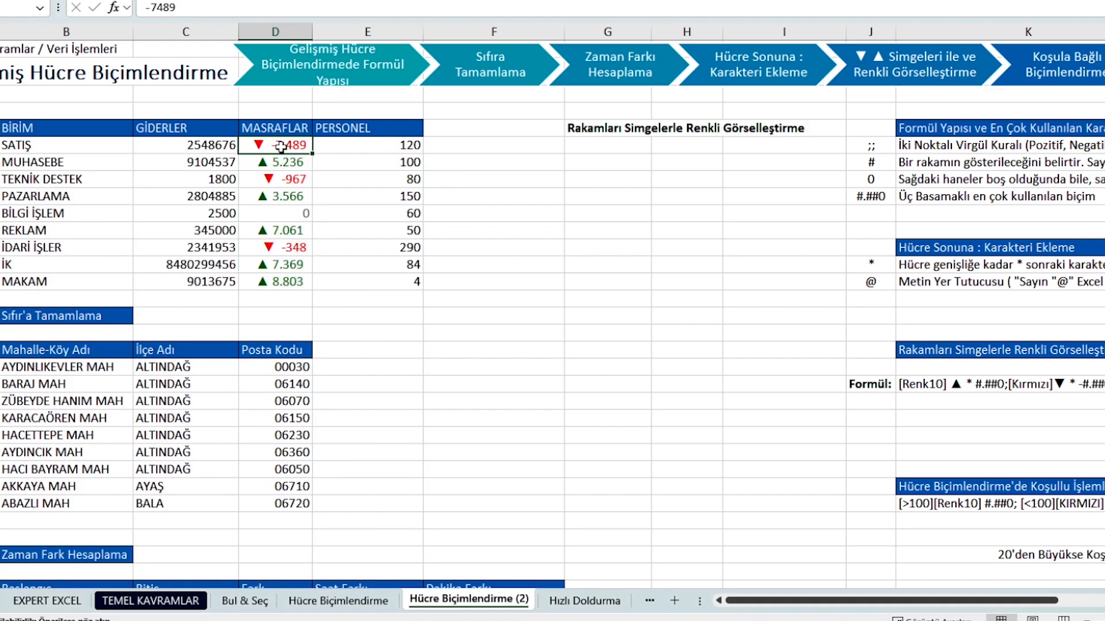
{"action": "left_click", "coordinate": [283, 163]}
{"action": "left_click", "coordinate": [283, 147]}
{"action": "left_click", "coordinate": [294, 180]}
{"action": "left_click", "coordinate": [296, 214]}
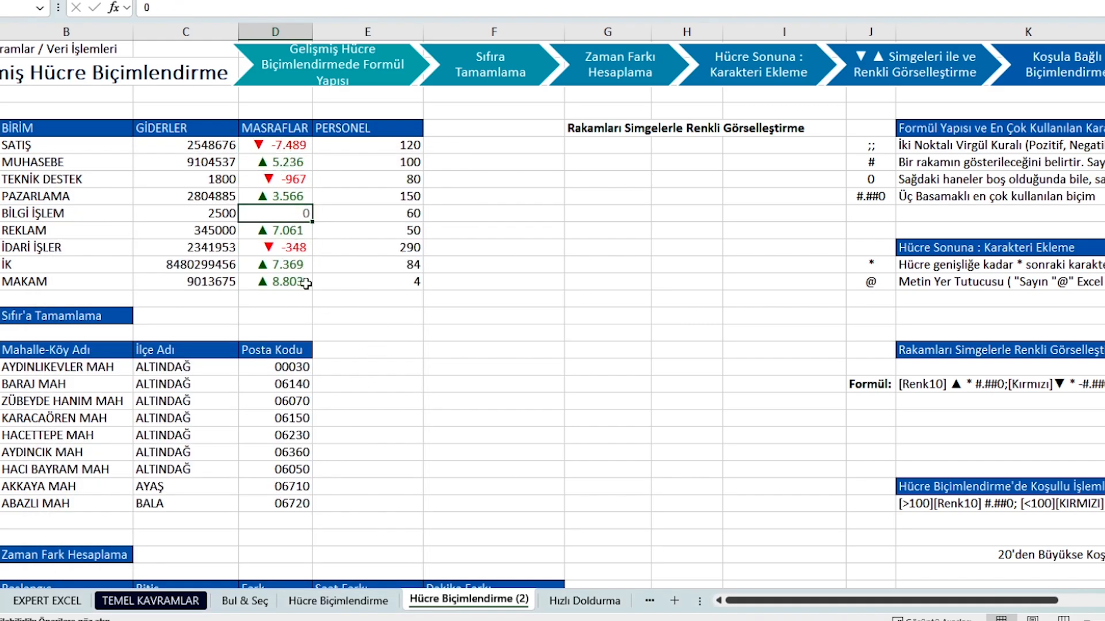
{"action": "left_click", "coordinate": [305, 283]}
{"action": "left_click_drag", "start_coordinate": [291, 148], "coordinate": [294, 179]}
In the Notepad format code, insert an asterisk after the ▲ symbol and another after the ▼ symbol
{"action": "left_click", "coordinate": [302, 619]}
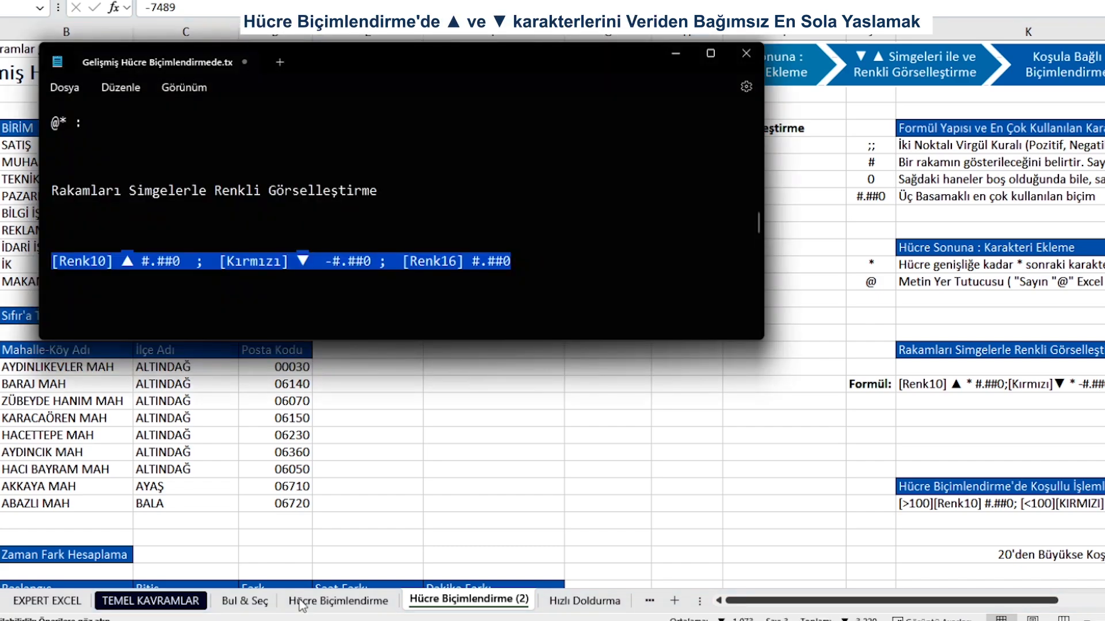
{"action": "left_click", "coordinate": [142, 262]}
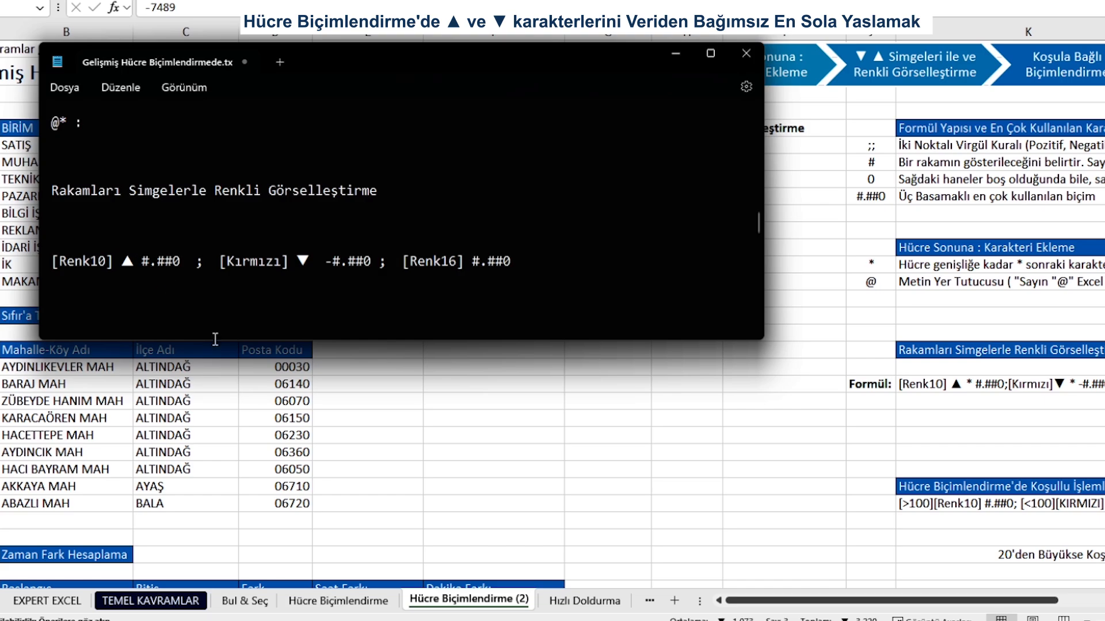
{"action": "type", "text": "*"}
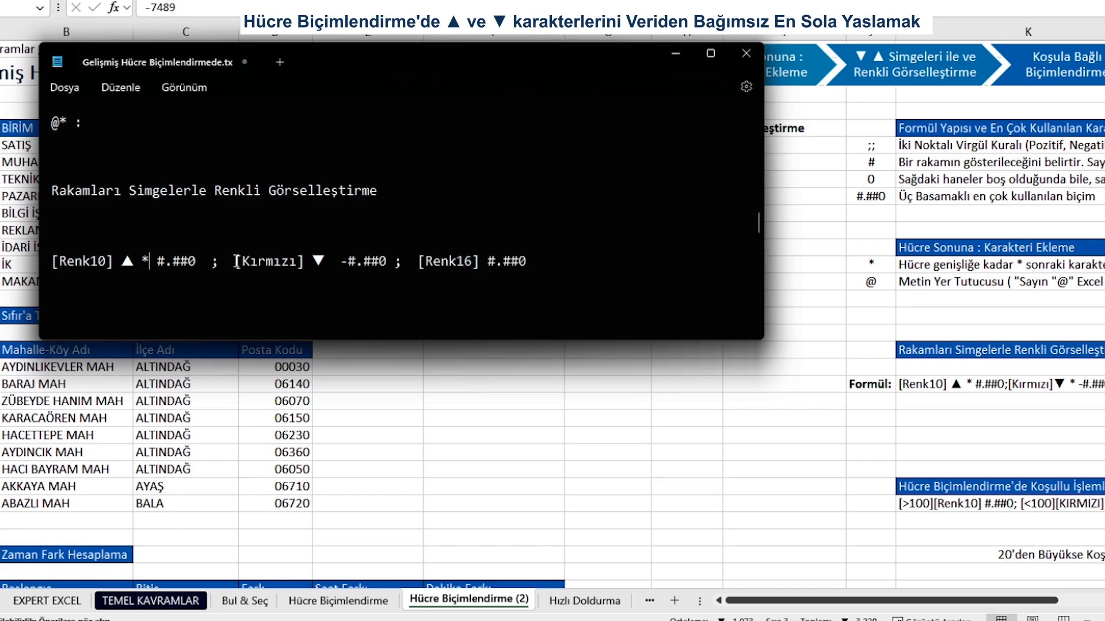
{"action": "left_click", "coordinate": [328, 262]}
{"action": "type", "text": "*"}
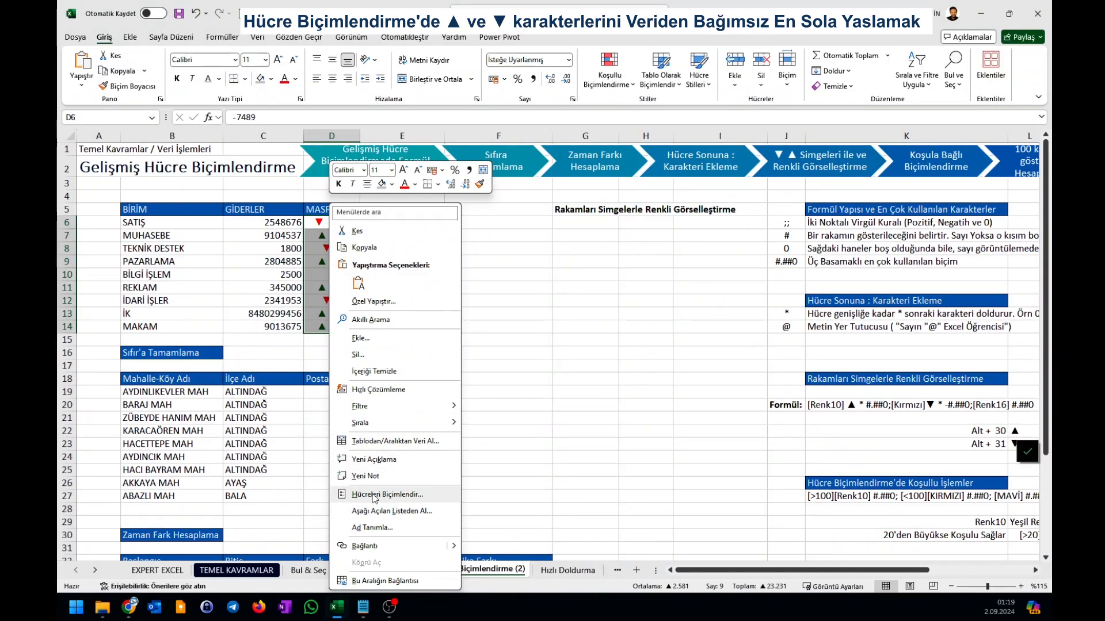
In Excel, apply the custom format [Renk10] ▲ * #.##0 ;[Kırmızı] ▼ * -#.##0 ;[Renk16] #.##0 to D6:D14 and widen column D
{"action": "left_click", "coordinate": [316, 481]}
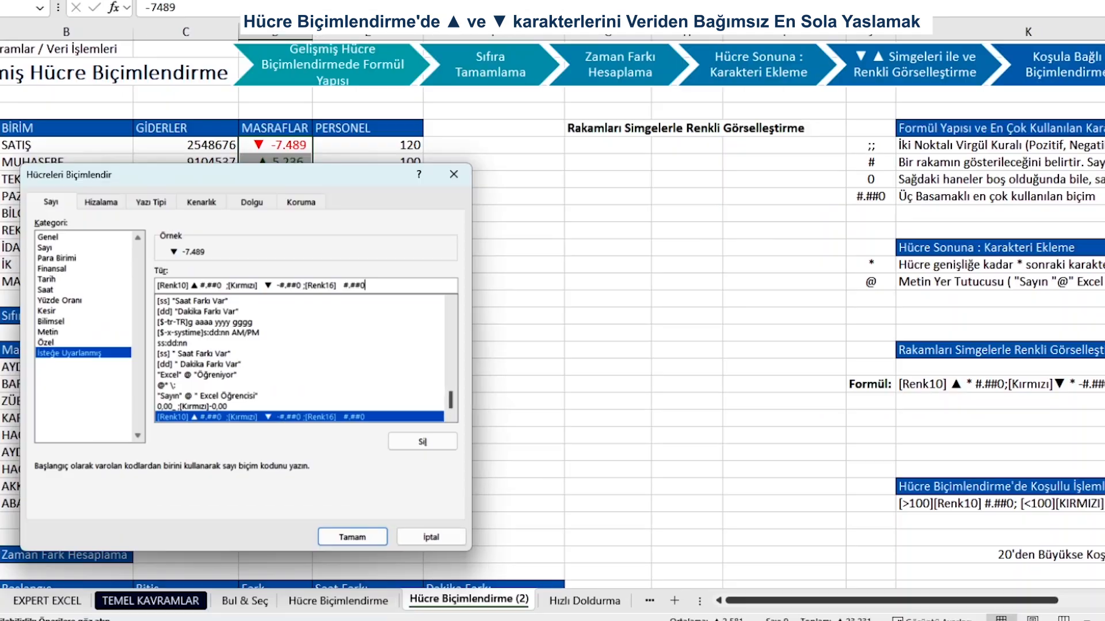
{"action": "key", "text": "ctrl+a"}
{"action": "type", "text": "[Renk10] ▲ * #,##0 ;[Kırmızı] ▼ * -#,##0 ;[Renk16] #,##0"}
{"action": "key", "text": "Return"}
{"action": "left_click_drag", "start_coordinate": [314, 35], "coordinate": [366, 42]}
{"action": "left_click", "coordinate": [367, 46]}
{"action": "left_click", "coordinate": [254, 152]}
{"action": "left_click", "coordinate": [255, 152]}
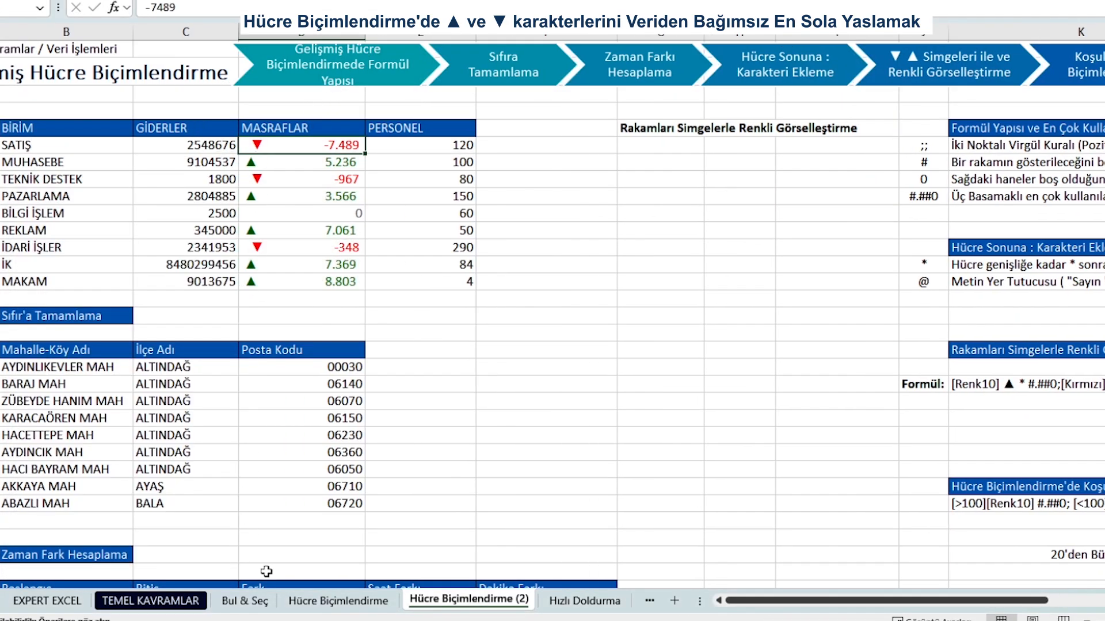
In the Notepad format code, remove the spaces before the ▼ symbol, the [Kırmızı] tag and the ▲ symbol
{"action": "left_click", "coordinate": [360, 619]}
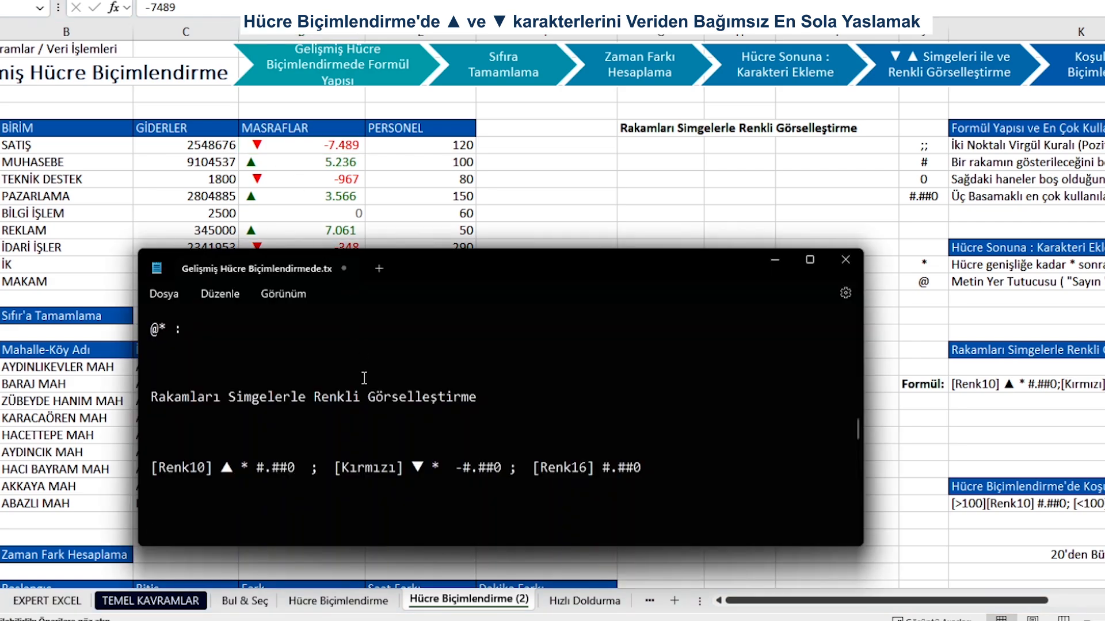
{"action": "left_click", "coordinate": [405, 469]}
{"action": "key", "text": "BackSpace"}
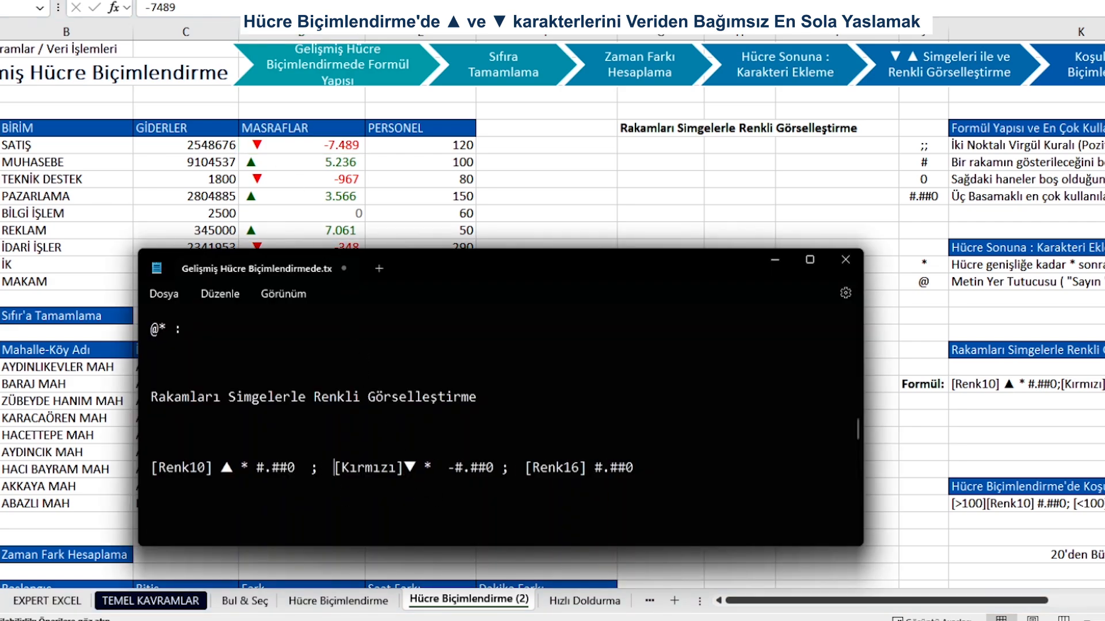
{"action": "key", "text": "BackSpace"}
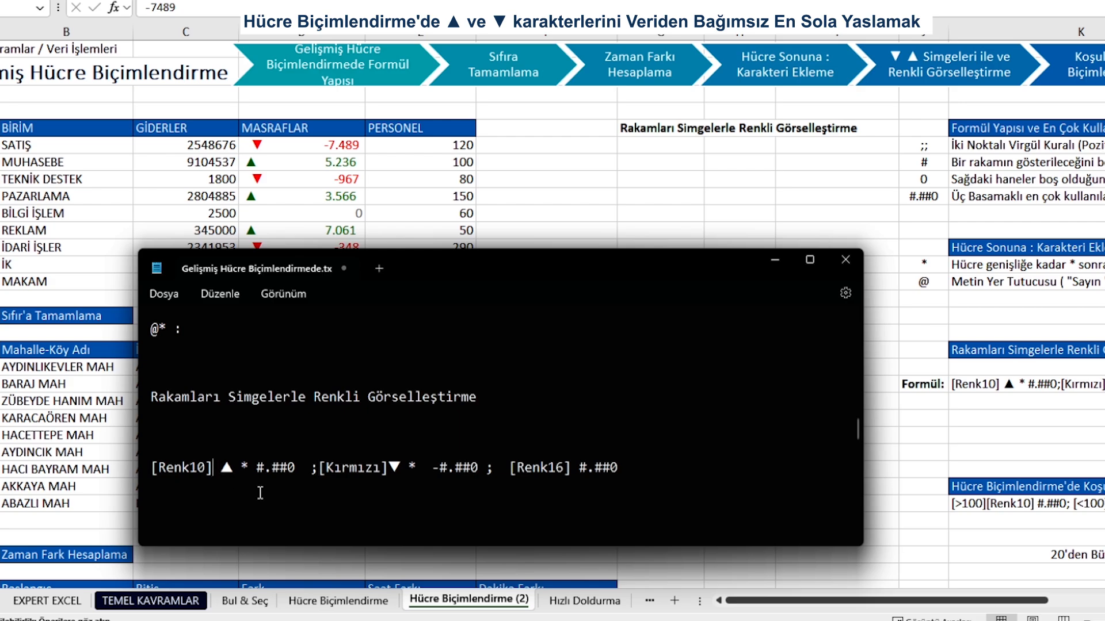
{"action": "key", "text": "Delete"}
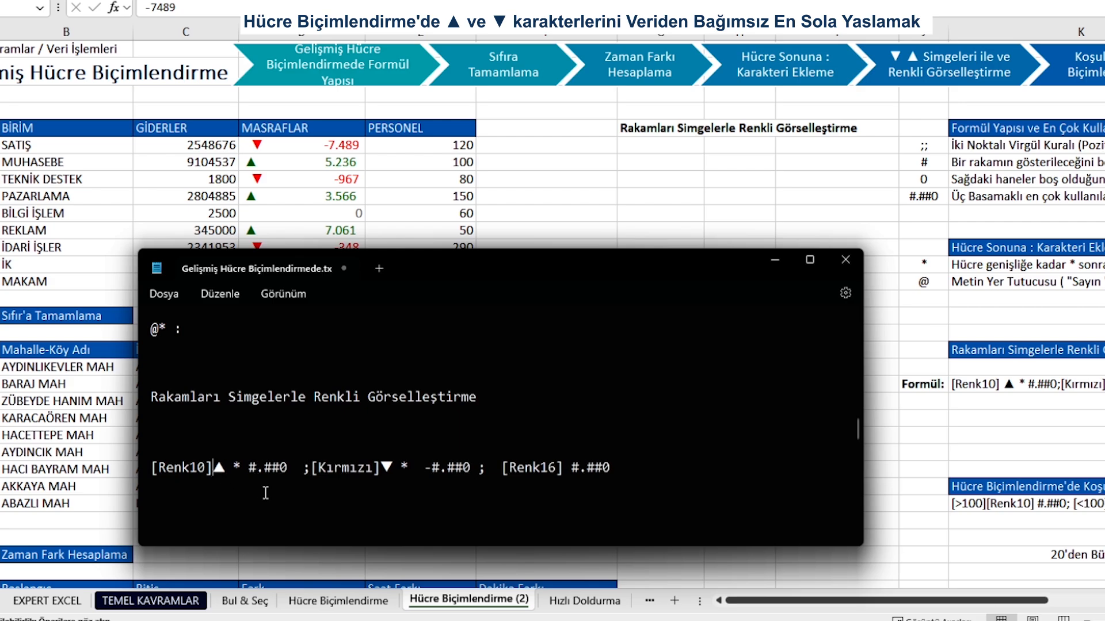
Reduce the gap after the negative section's asterisk to one space and remove the spaces between the ▲ and ▼ symbols and their asterisks
{"action": "left_click", "coordinate": [410, 467]}
{"action": "key", "text": "Delete"}
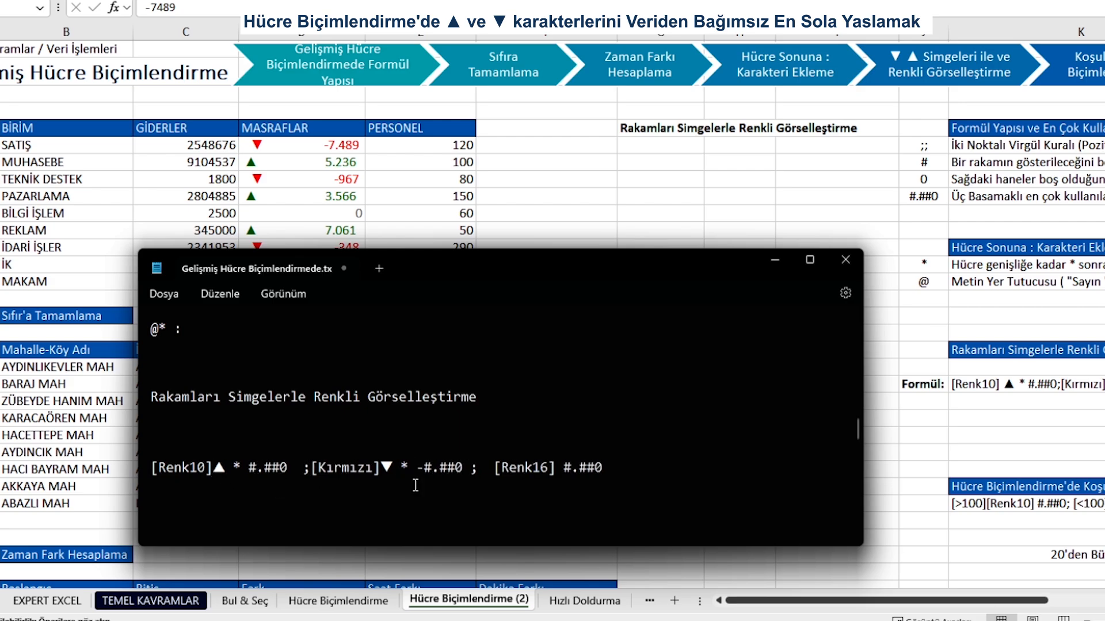
{"action": "key", "text": "BackSpace"}
{"action": "left_click", "coordinate": [401, 469]}
{"action": "key", "text": "BackSpace"}
{"action": "key", "text": "BackSpace"}
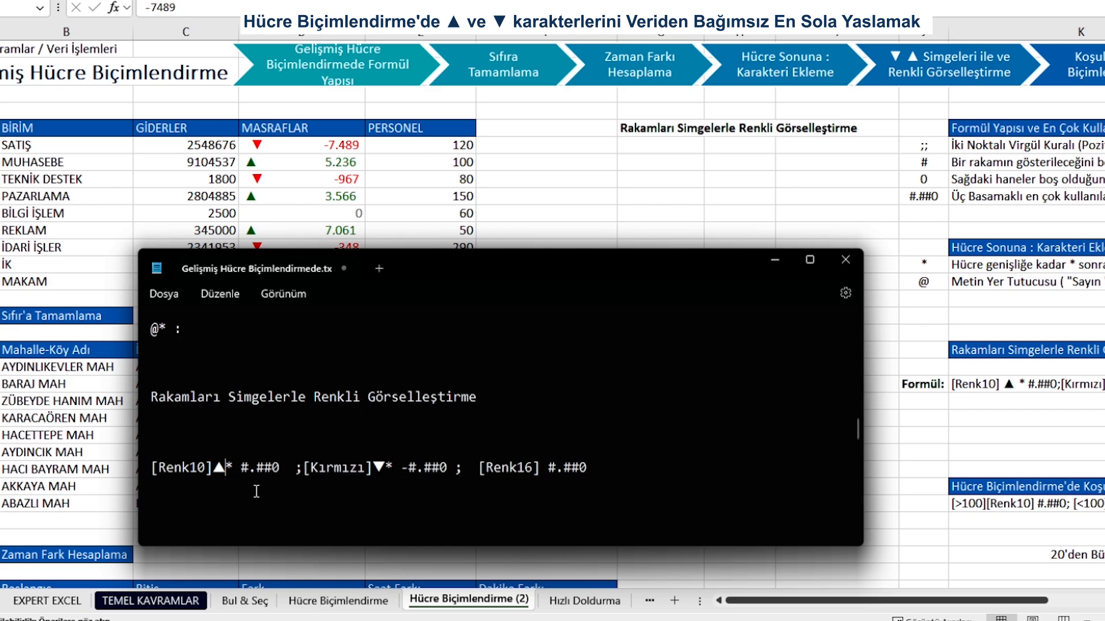
{"action": "key", "text": "shift+Right"}
Remove the remaining spaces around the semicolons so the code reads [Renk10]▲* #.##0;[Kırmızı]▼* -#.##0;[Renk16] #.##0
{"action": "left_click", "coordinate": [292, 469]}
{"action": "key", "text": "BackSpace"}
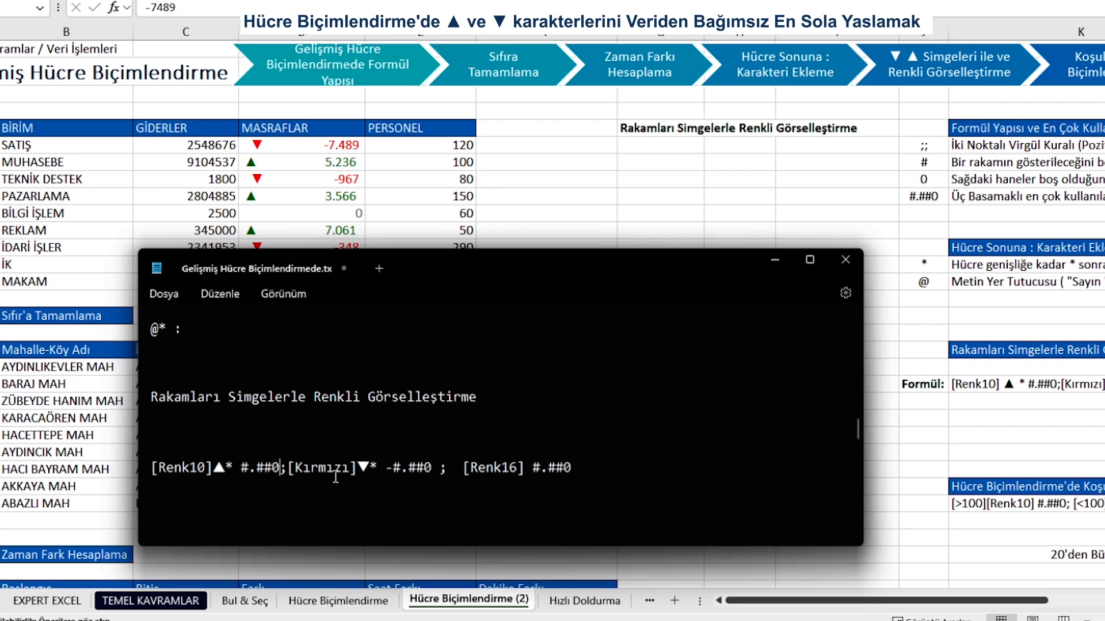
{"action": "left_click", "coordinate": [443, 473]}
{"action": "key", "text": "BackSpace"}
{"action": "left_click", "coordinate": [453, 482]}
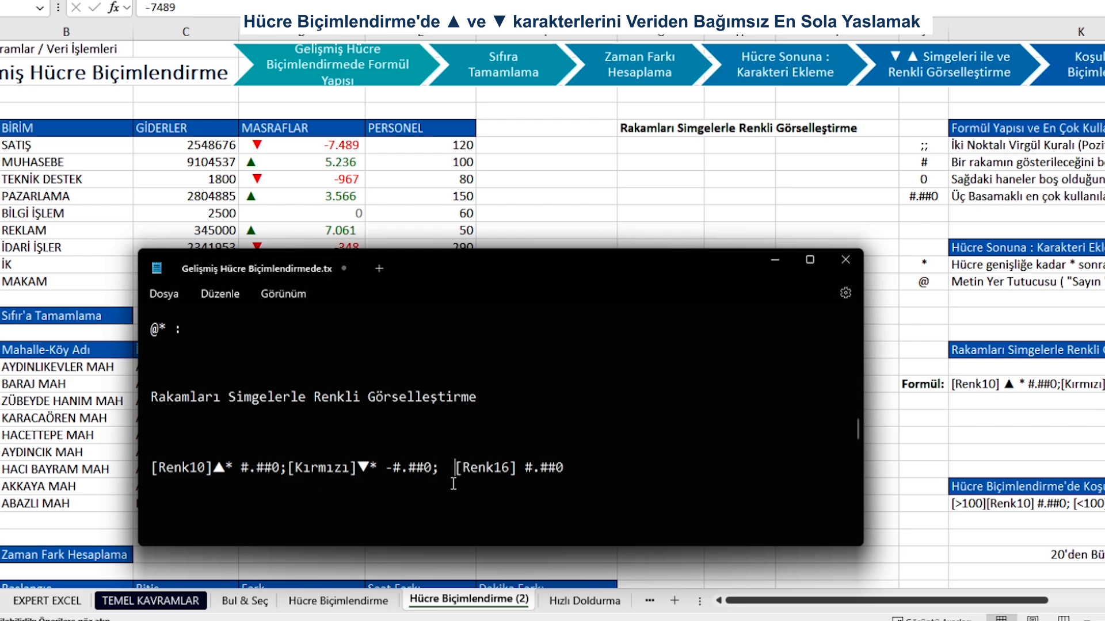
{"action": "key", "text": "BackSpace"}
{"action": "key", "text": "BackSpace"}
Copy the cleaned code and apply it in Excel to D6:D14 as the custom format [Renk10]▲* #.##0;[Kırmızı]▼* -#.##0;[Renk16] #.##0
{"action": "key", "text": "Home"}
{"action": "key", "text": "shift+End"}
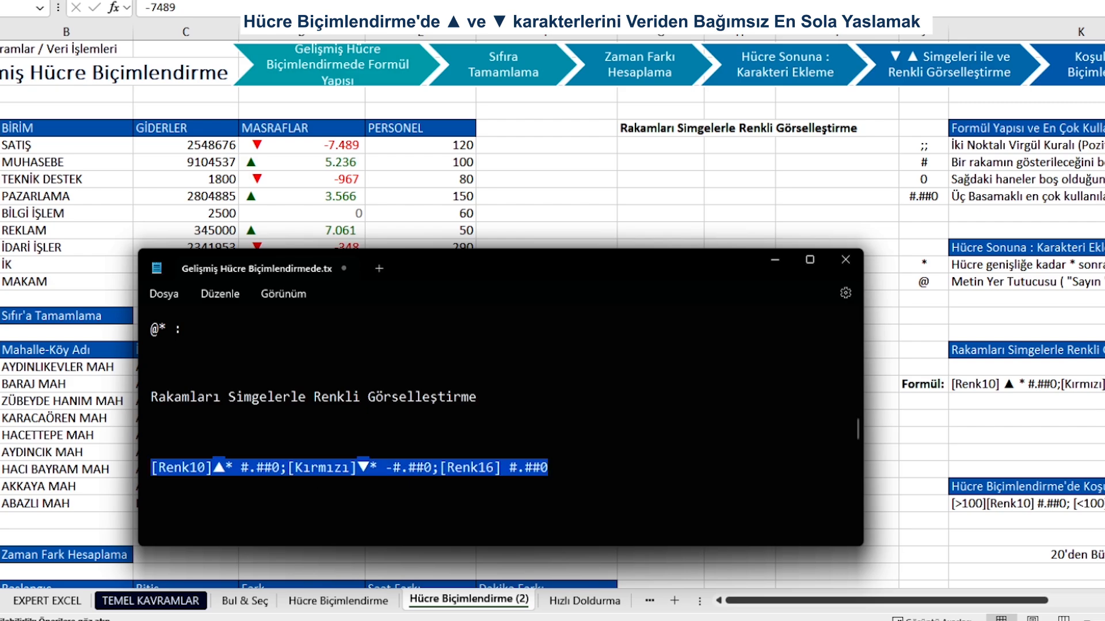
{"action": "key", "text": "alt+Tab"}
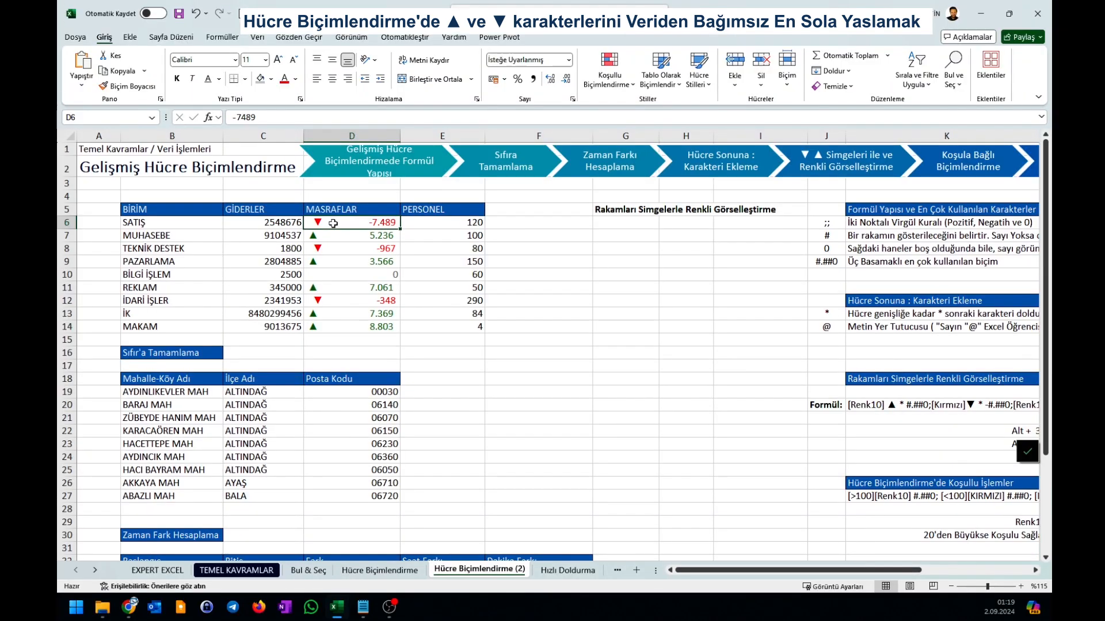
{"action": "left_click_drag", "start_coordinate": [301, 145], "coordinate": [302, 275]}
{"action": "right_click", "coordinate": [351, 322]}
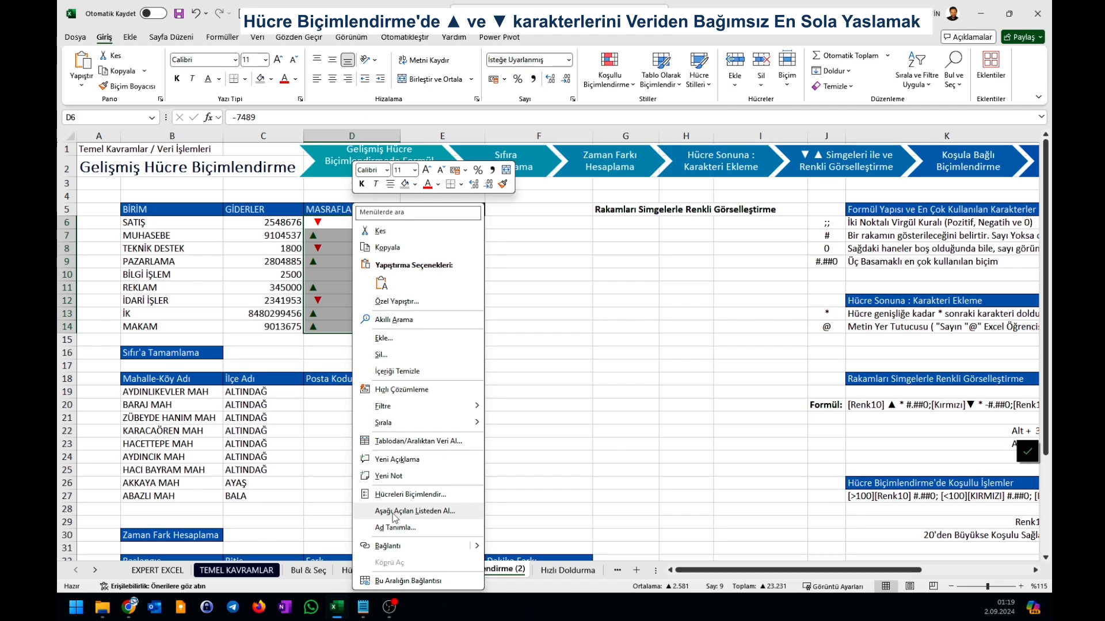
{"action": "left_click", "coordinate": [400, 495]}
{"action": "left_click_drag", "start_coordinate": [404, 287], "coordinate": [129, 286]}
{"action": "type", "text": "[Renk10]▲* #,##0;[Kırmızı]▼* -#,##0;[Renk16] #,##0"}
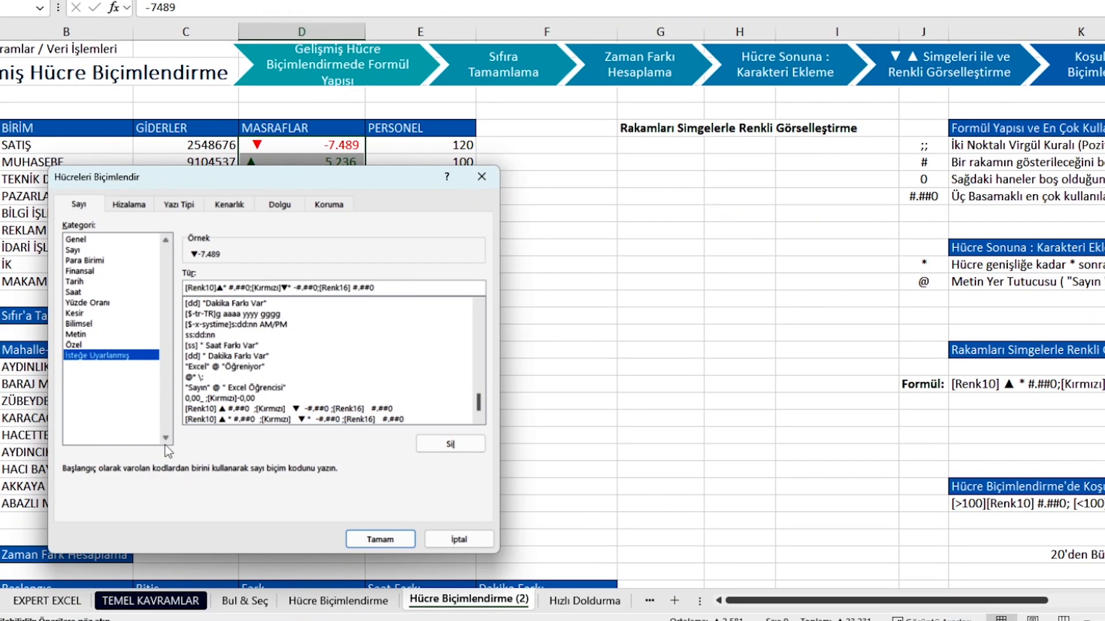
{"action": "left_click", "coordinate": [380, 539]}
{"action": "left_click", "coordinate": [405, 348]}
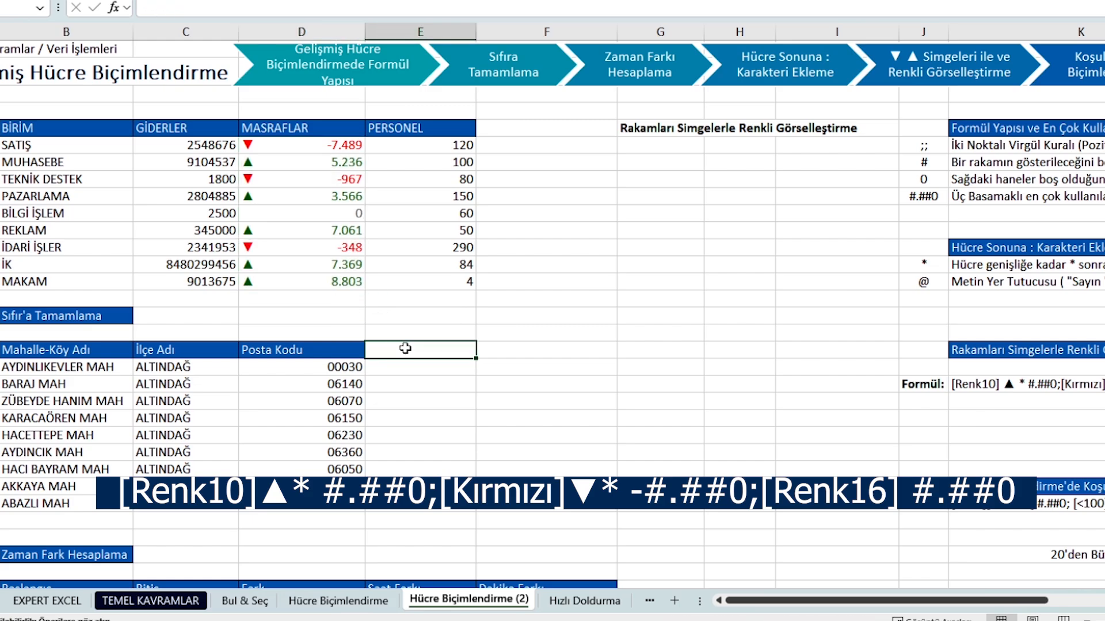